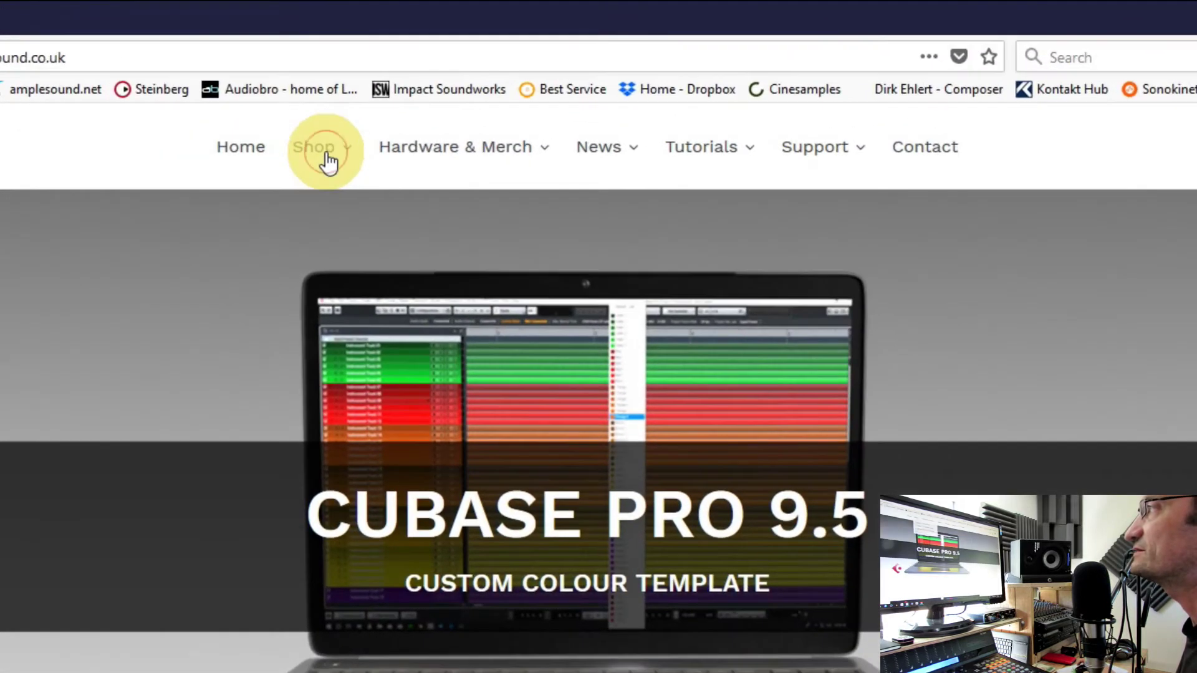
# Step: Open the Cubase 9.5 - Custom Colour Pallet product page from the shop's Cubase templates collection
pyautogui.click(439, 90)
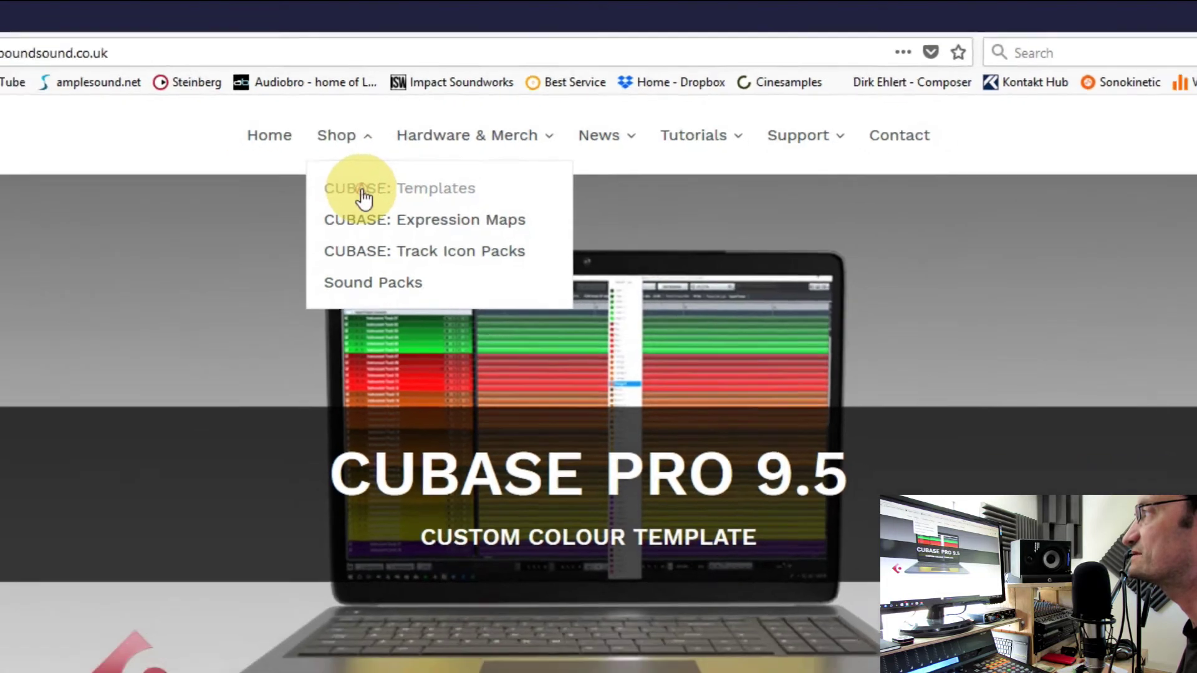
pyautogui.click(342, 207)
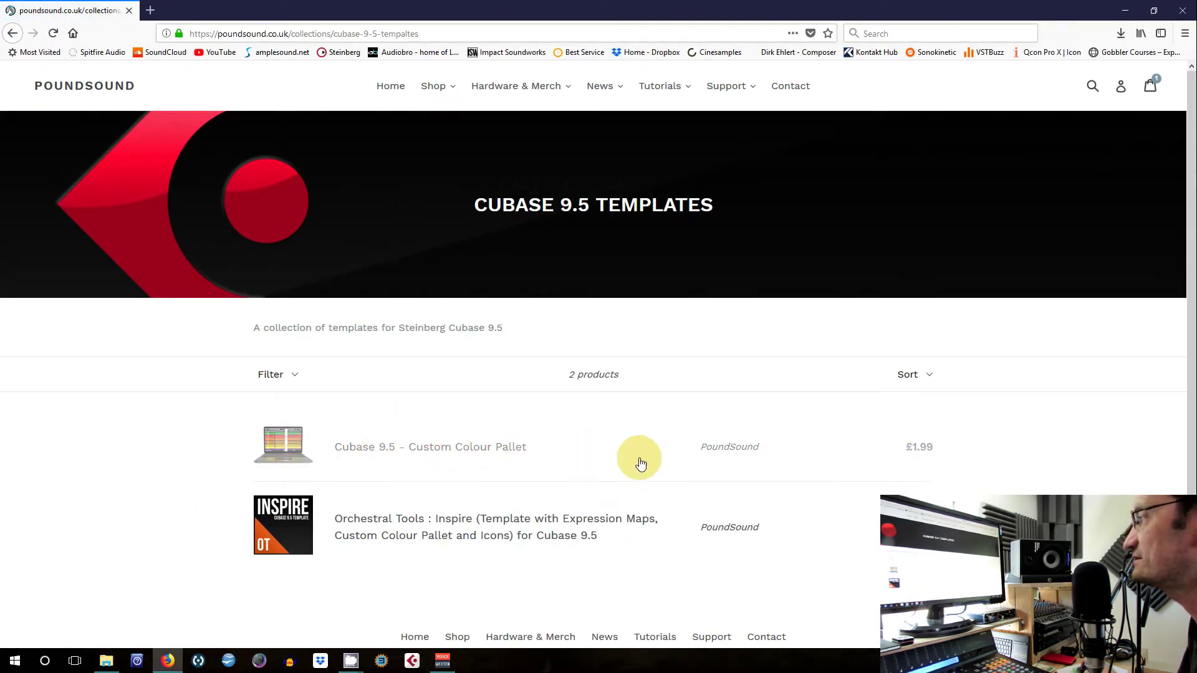
pyautogui.click(453, 453)
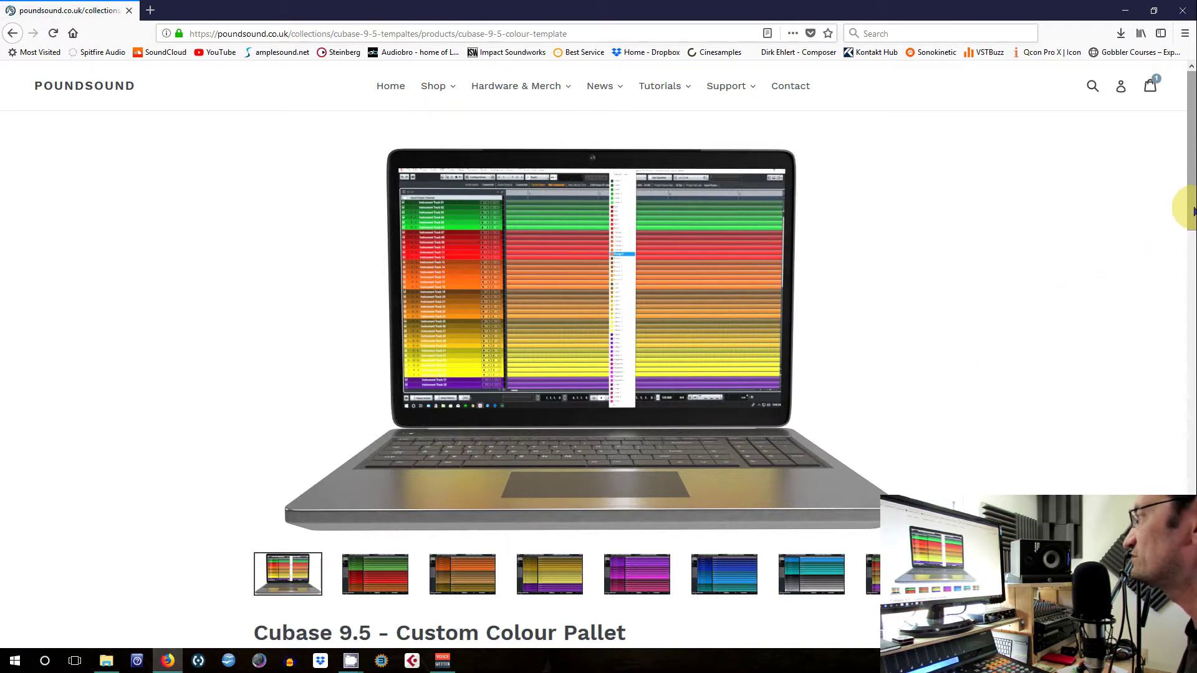
# Step: Browse the preview images of the Custom Colour Pallet product, ending with the one showing the colour list
pyautogui.scroll(-3, 1184, 249)
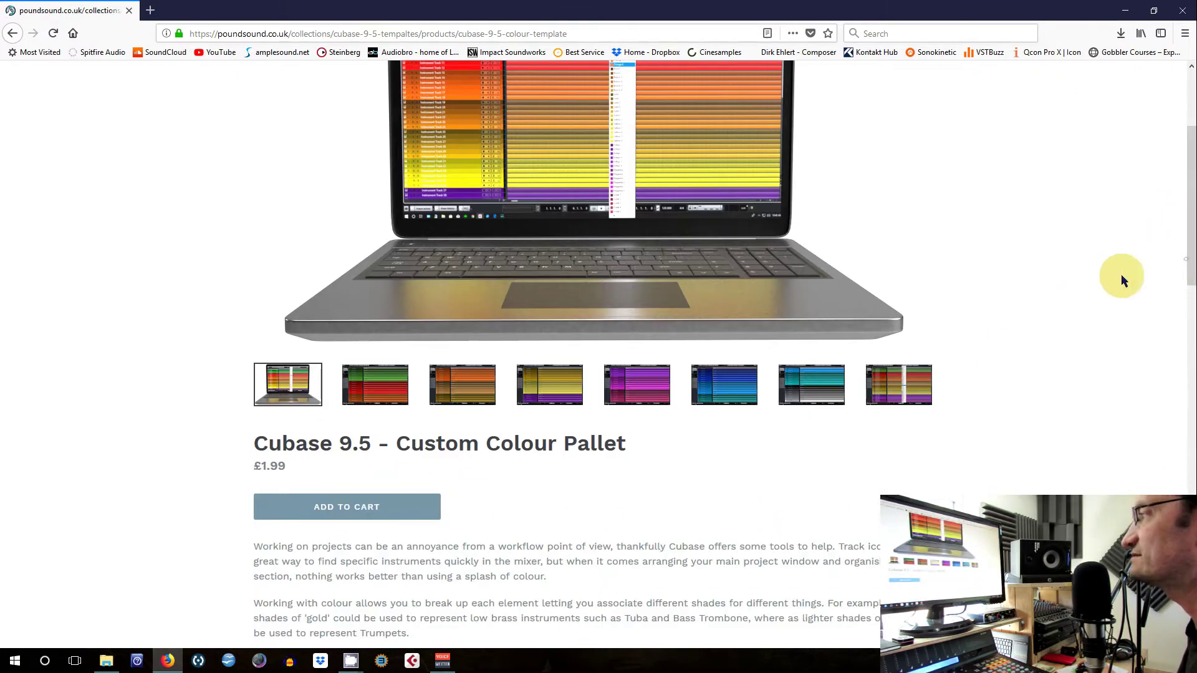
pyautogui.click(465, 382)
pyautogui.click(564, 429)
pyautogui.click(639, 432)
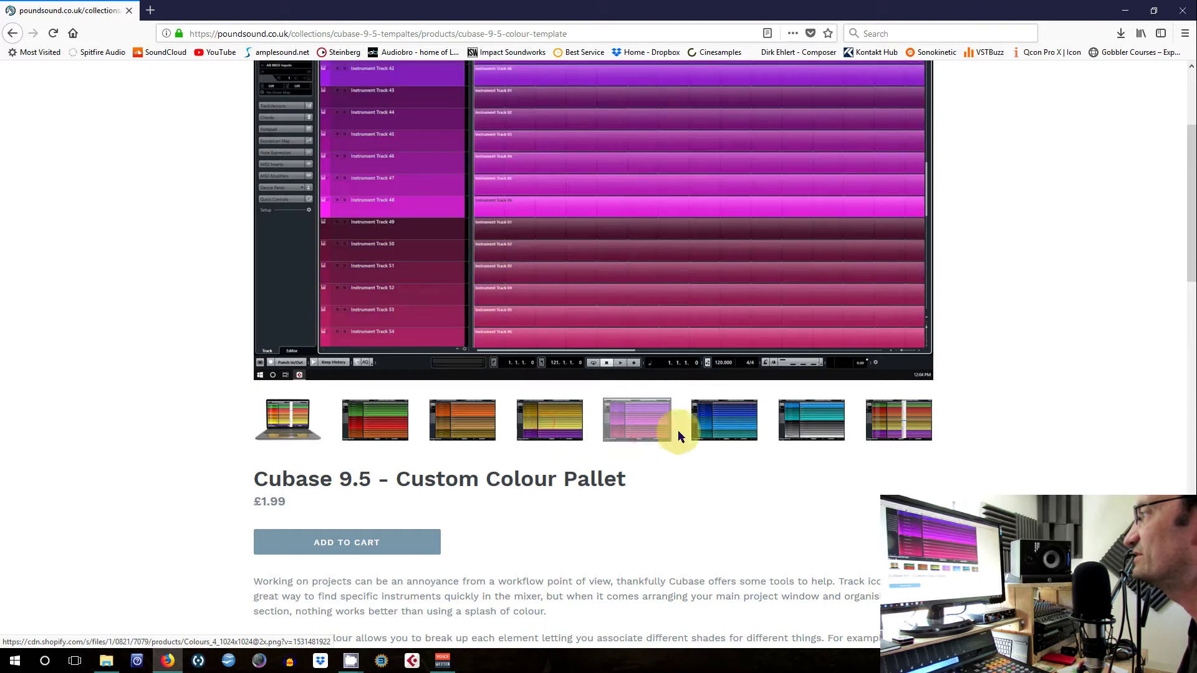
pyautogui.click(723, 422)
pyautogui.click(809, 429)
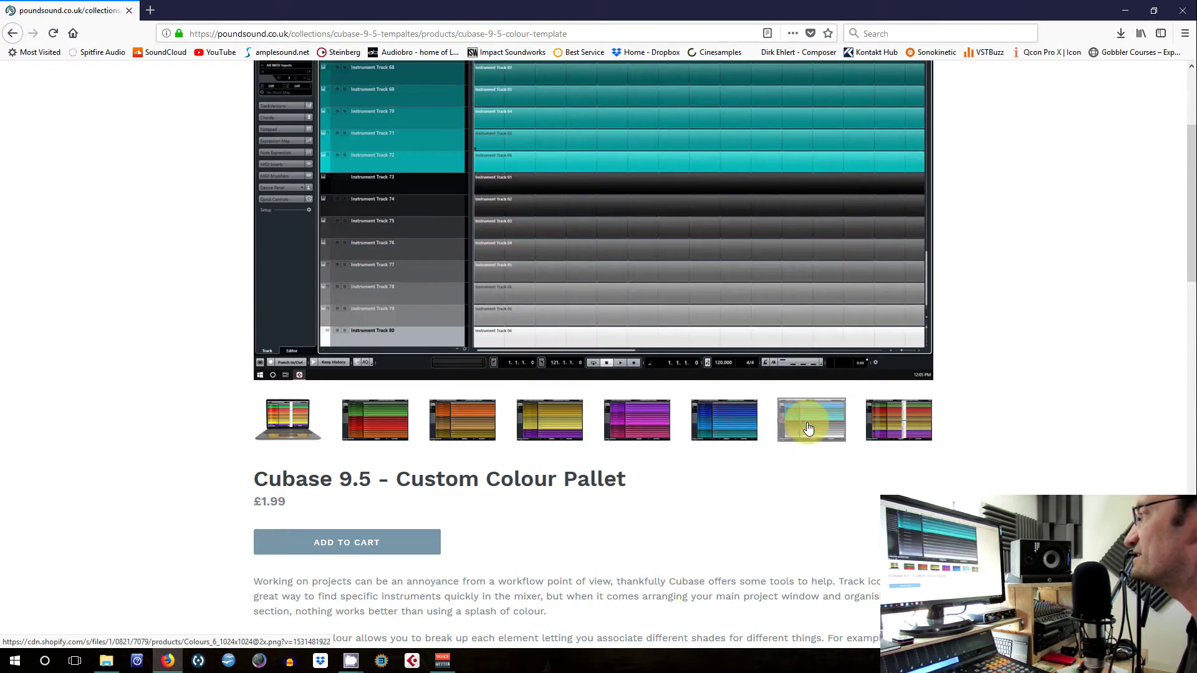
pyautogui.click(901, 421)
pyautogui.moveTo(1191, 256); pyautogui.dragTo(1190, 175)
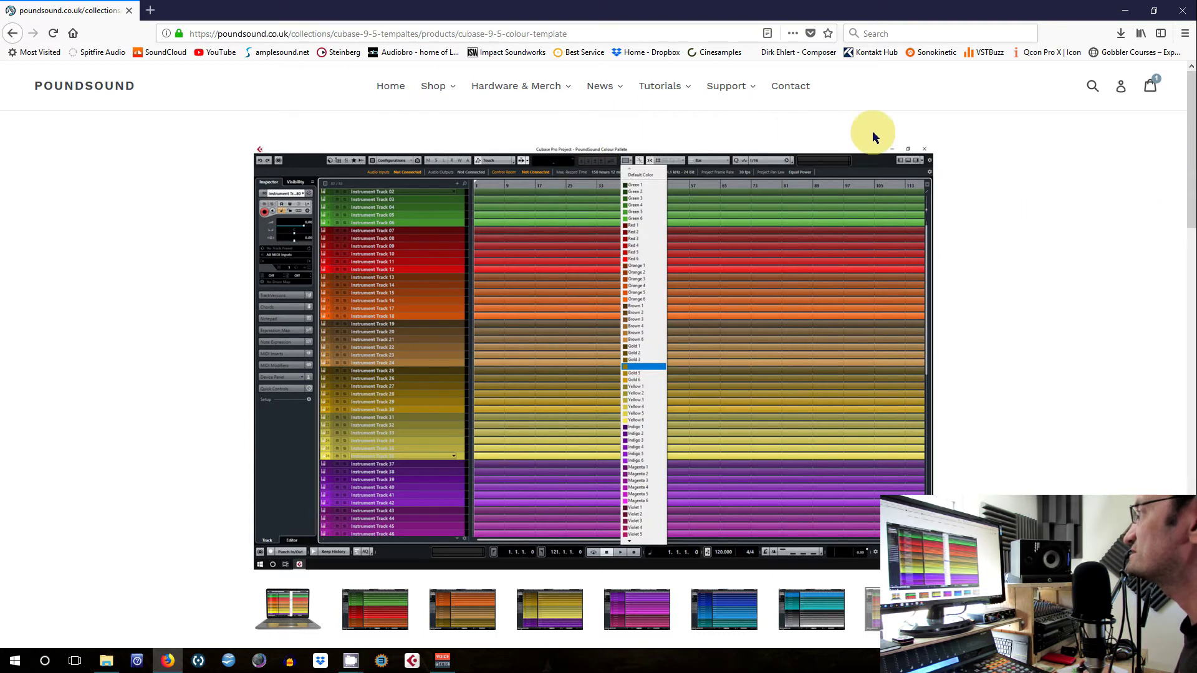
# Step: View the shopping cart's contents and close the browser
pyautogui.click(1150, 85)
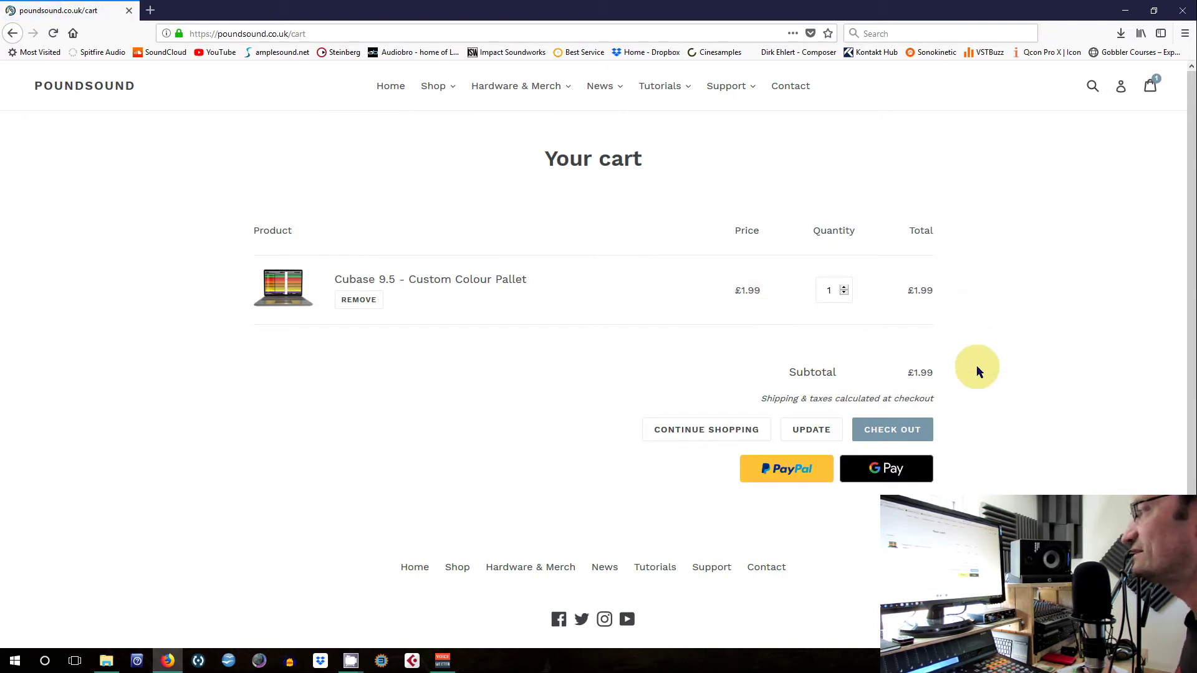
pyautogui.click(1184, 14)
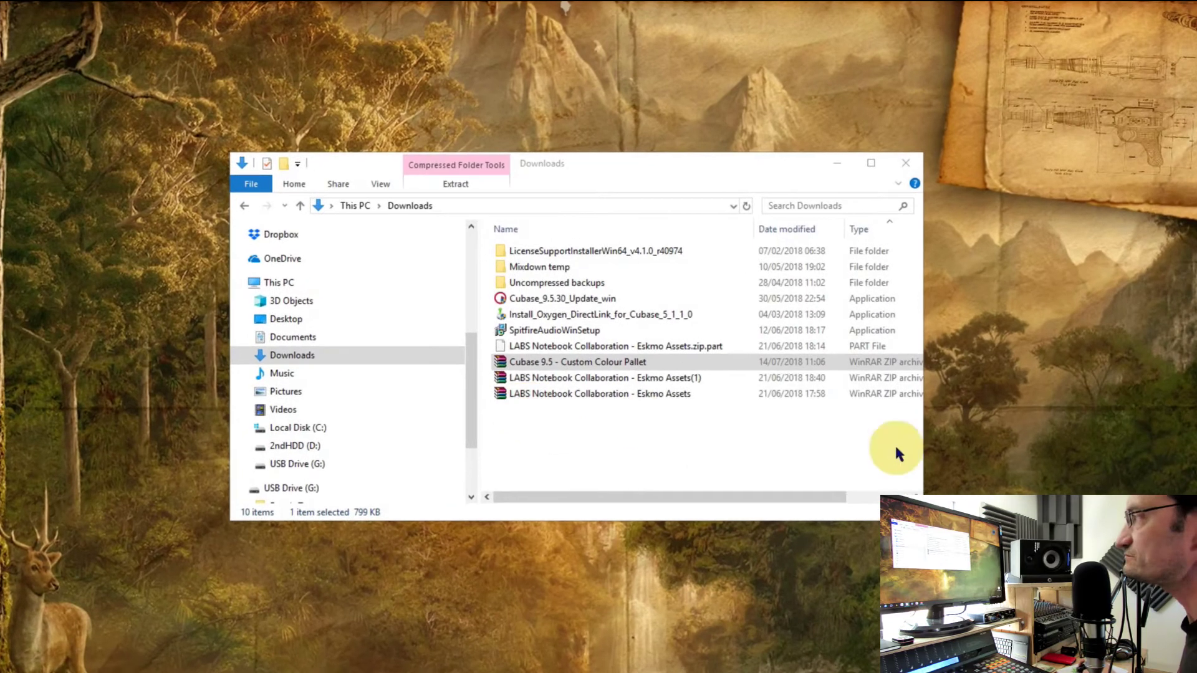
# Step: Open the Cubase 9.5 - Custom Colour Pallet archive in Downloads and read its Colour Pallet Installation PDF
pyautogui.click(599, 364)
pyautogui.doubleClick(597, 364)
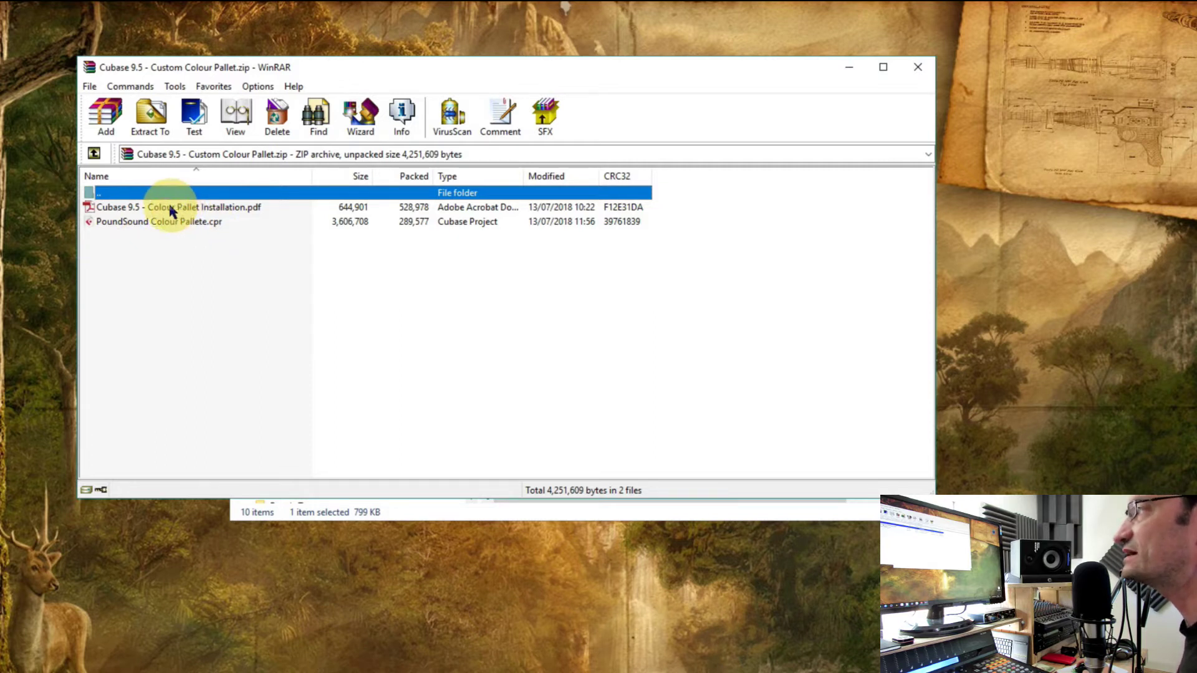
pyautogui.moveTo(170, 212); pyautogui.dragTo(623, 593)
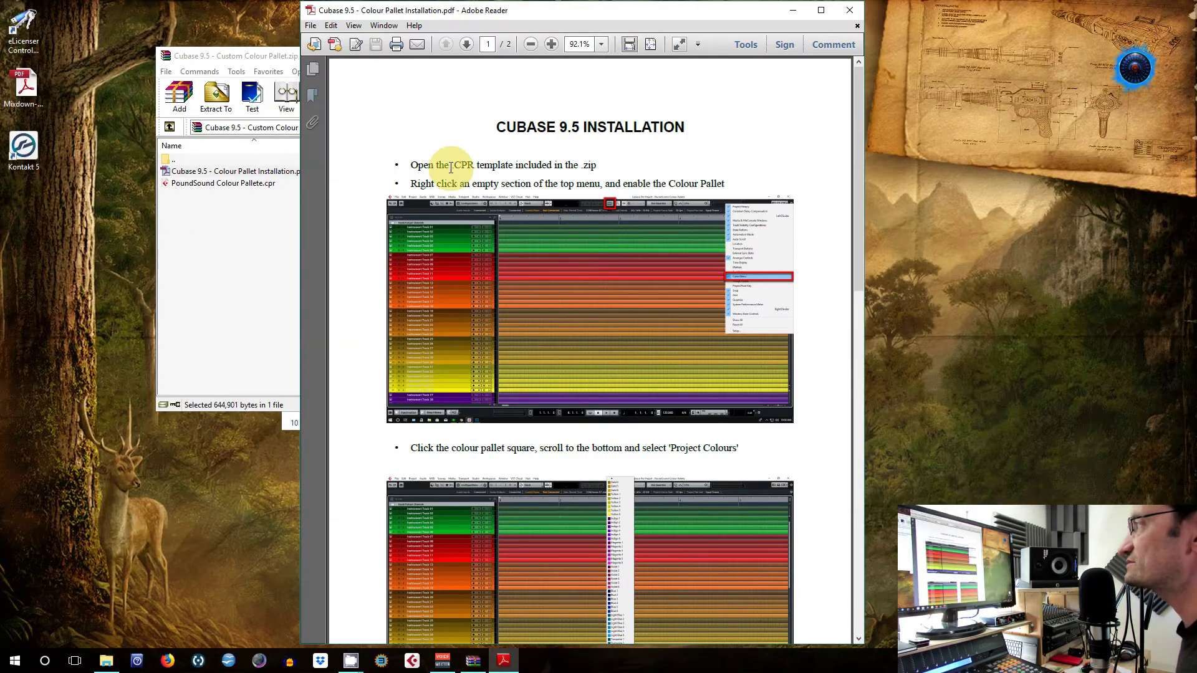
pyautogui.scroll(-10, 552, 216)
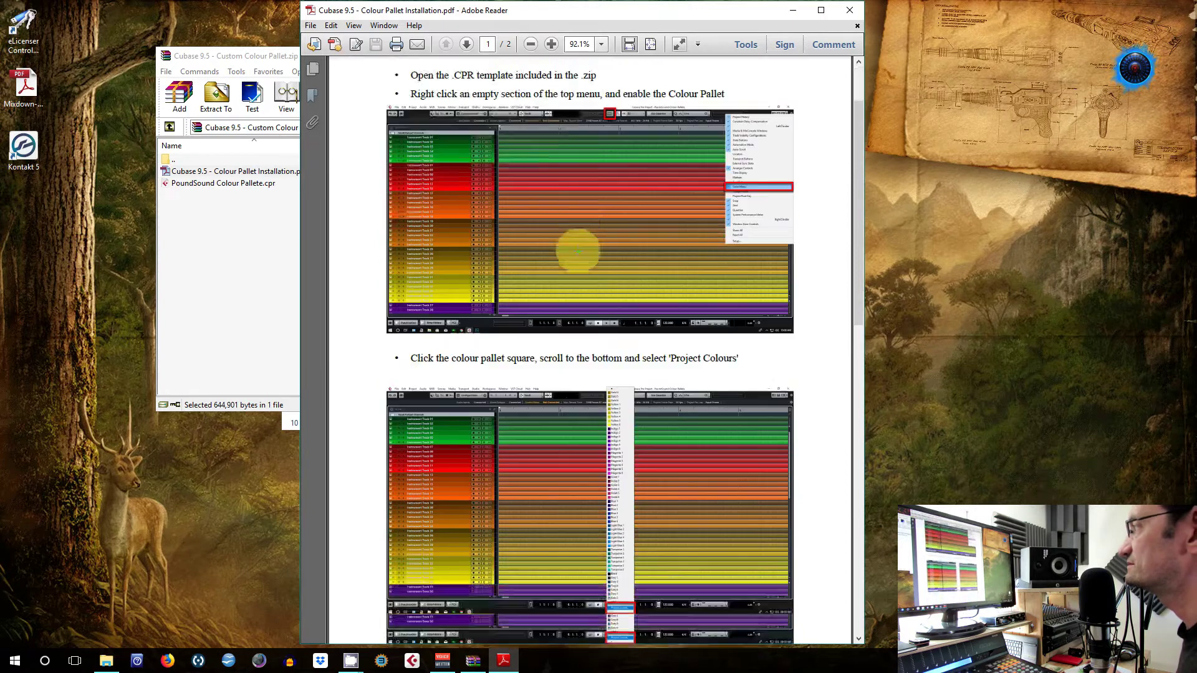
pyautogui.scroll(10, 580, 247)
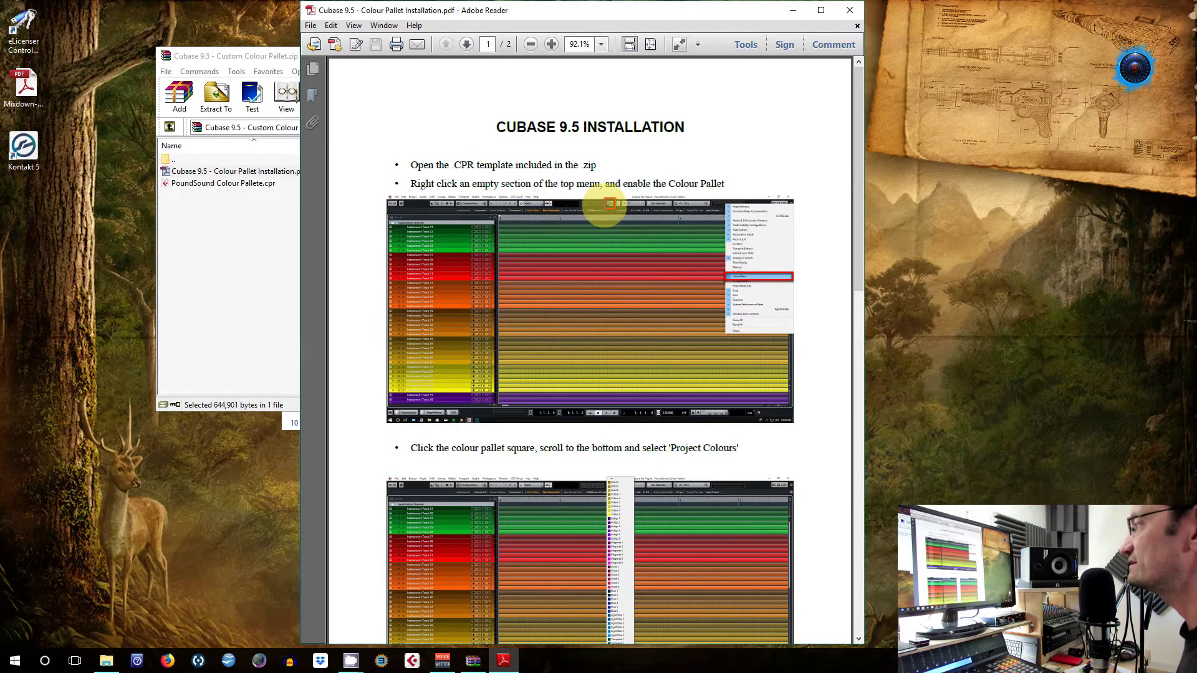
pyautogui.scroll(-3, 604, 206)
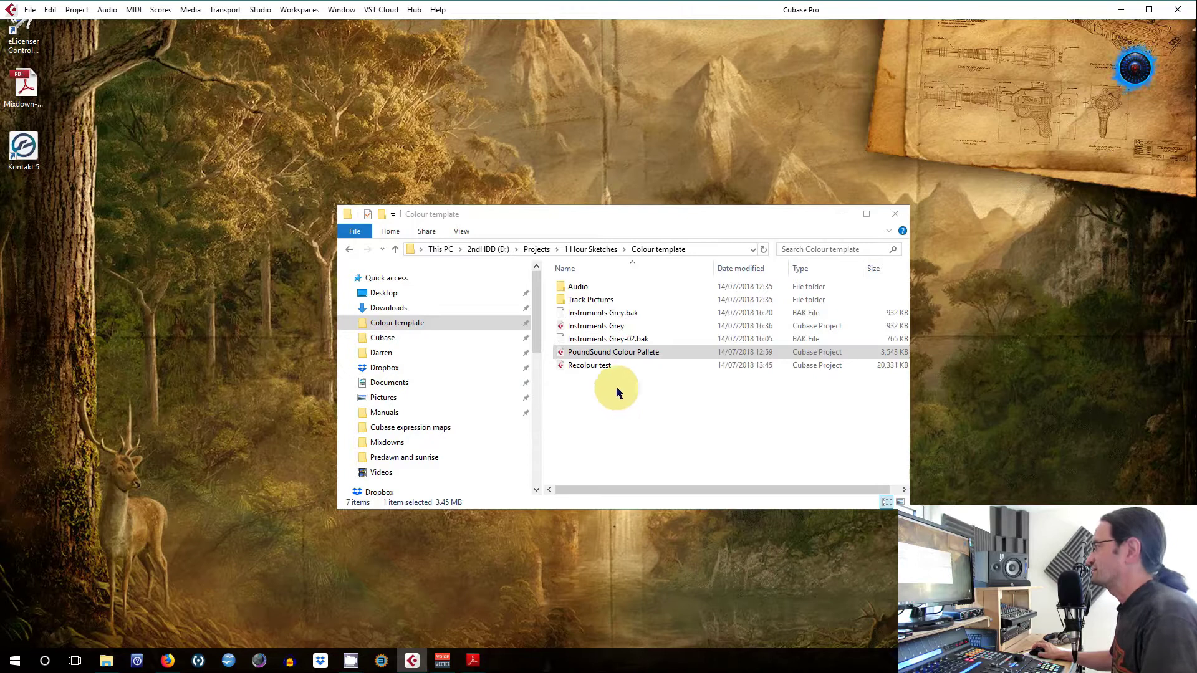
# Step: Open the PoundSound Colour Pallete project from the Colour template folder in Cubase and look over its coloured tracks
pyautogui.doubleClick(630, 355)
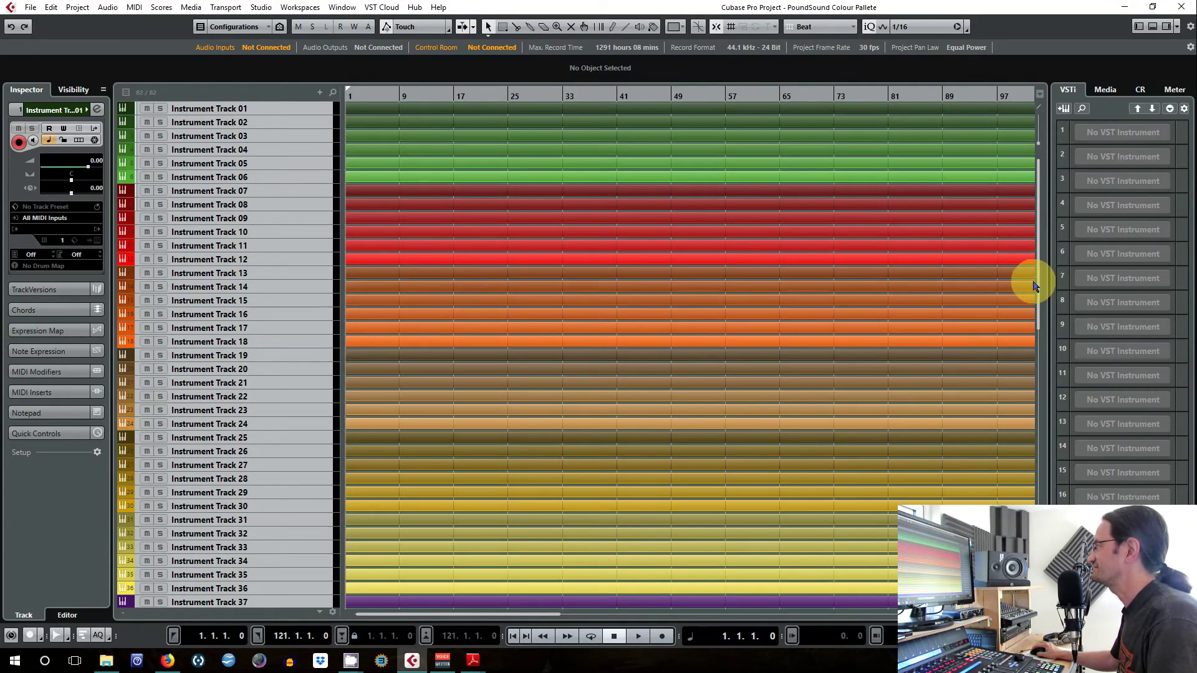
pyautogui.moveTo(1038, 281)
pyautogui.mouseDown()
pyautogui.moveTo(1037, 489)
pyautogui.moveTo(1052, 266)
pyautogui.mouseUp()
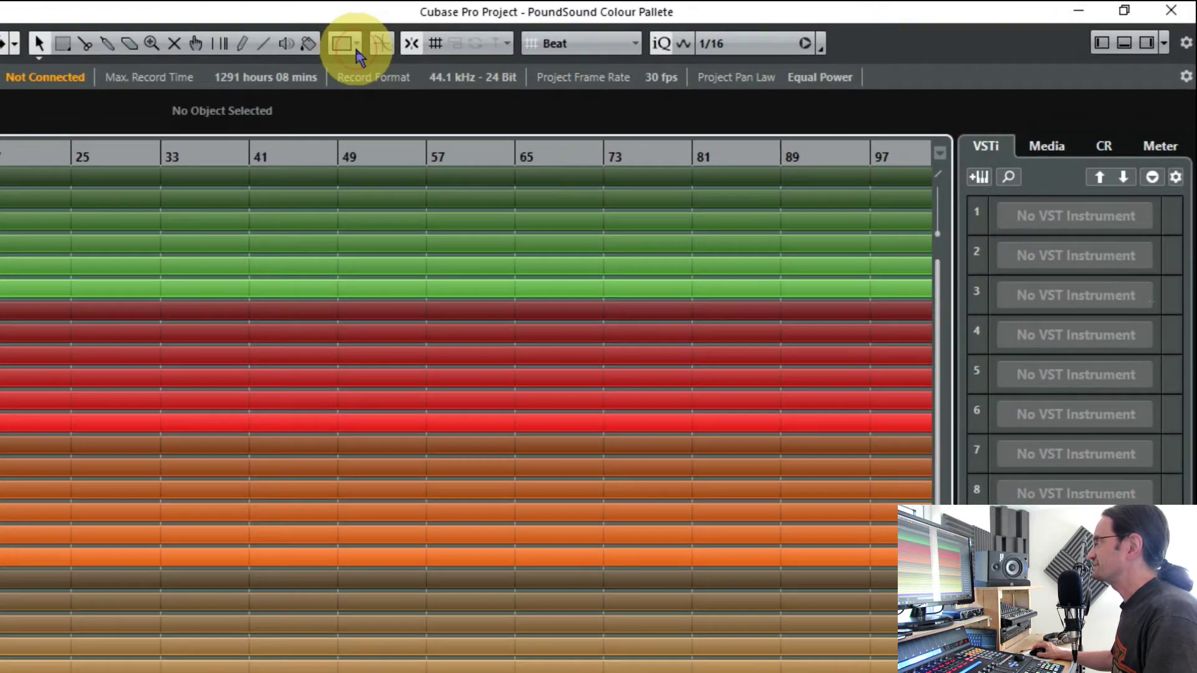
# Step: Check the project's colour list and the Color Menu entry among the toolbar's display options
pyautogui.click(445, 47)
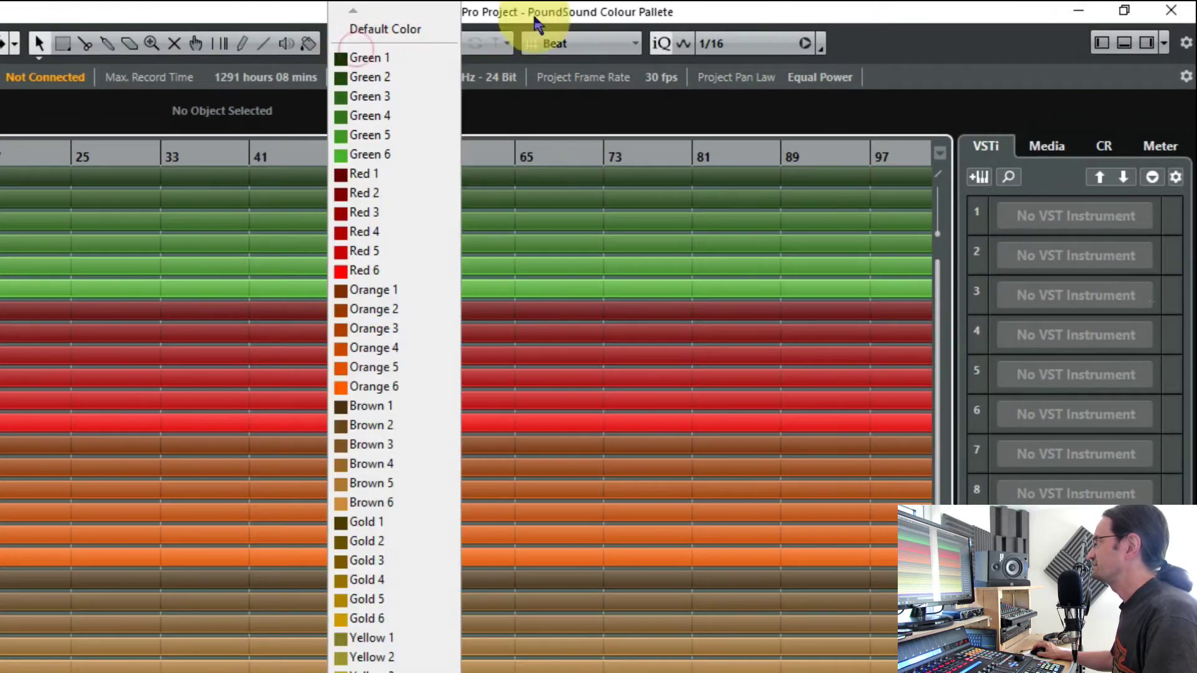
pyautogui.click(895, 44)
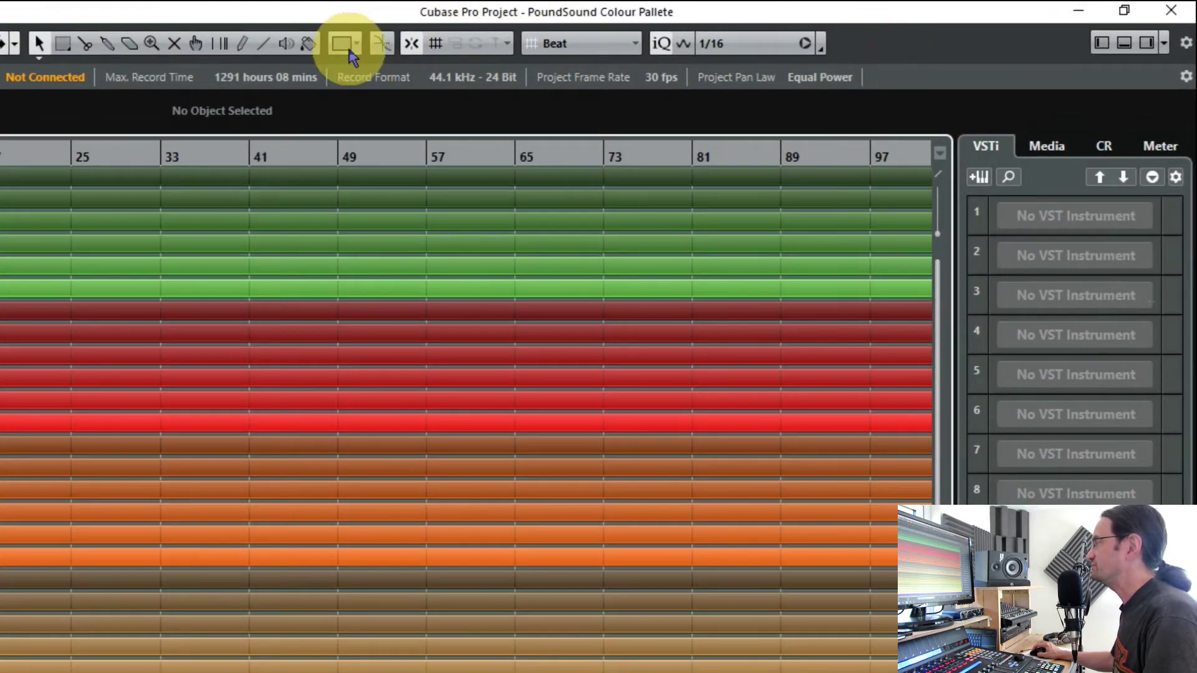
pyautogui.rightClick(897, 42)
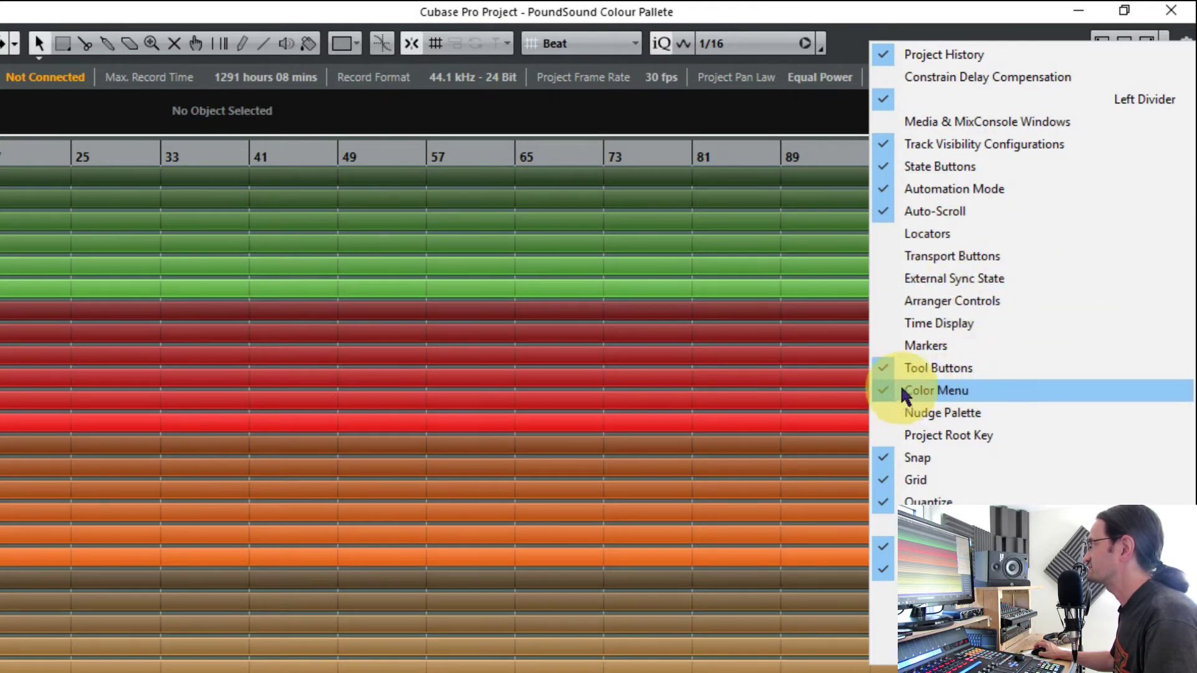
pyautogui.click(840, 12)
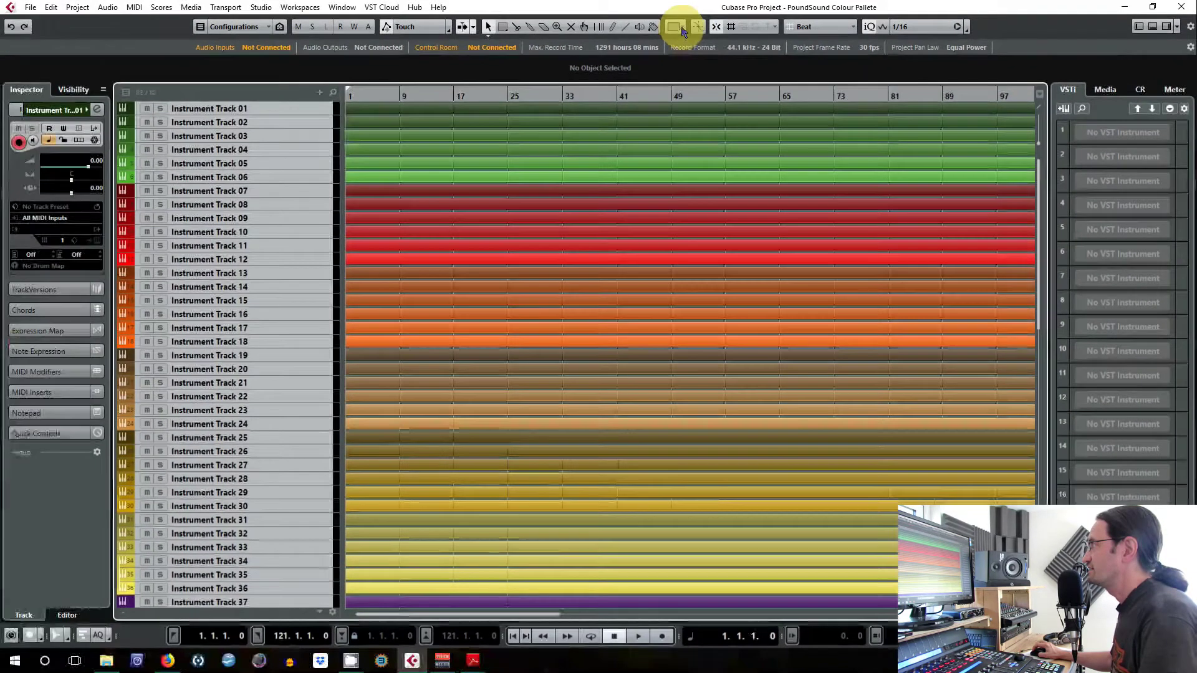
# Step: Open the Project Colors settings and examine the custom colour names from Green 1 to White
pyautogui.click(597, 31)
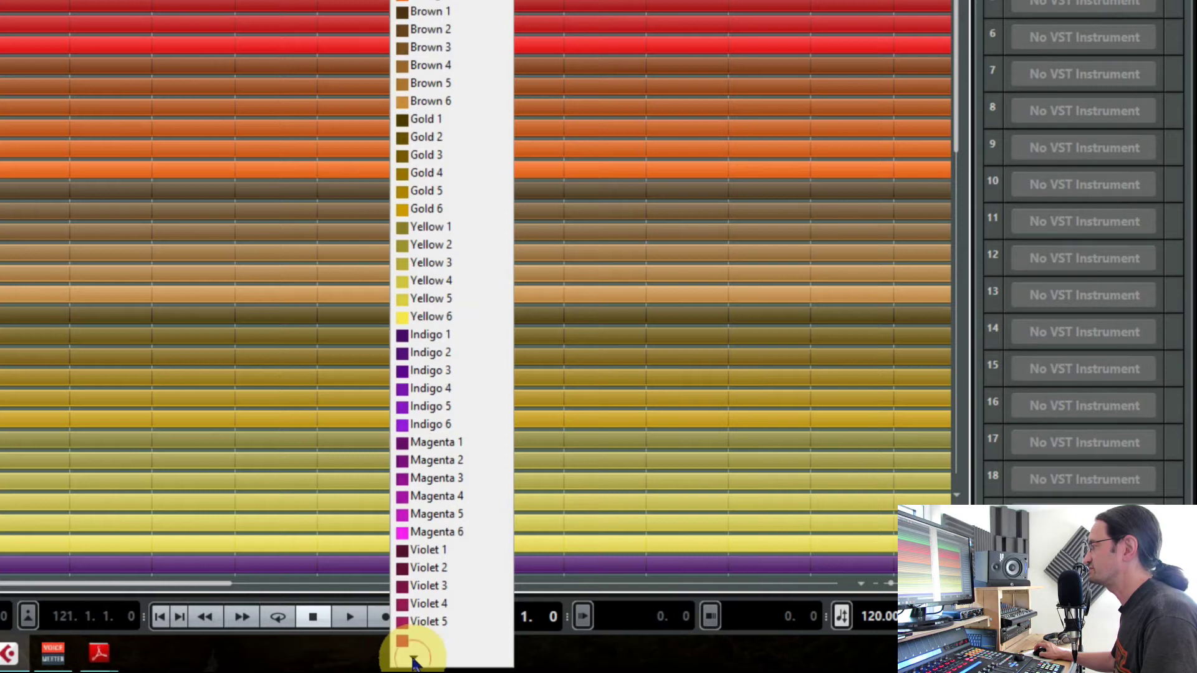
pyautogui.moveTo(413, 659)
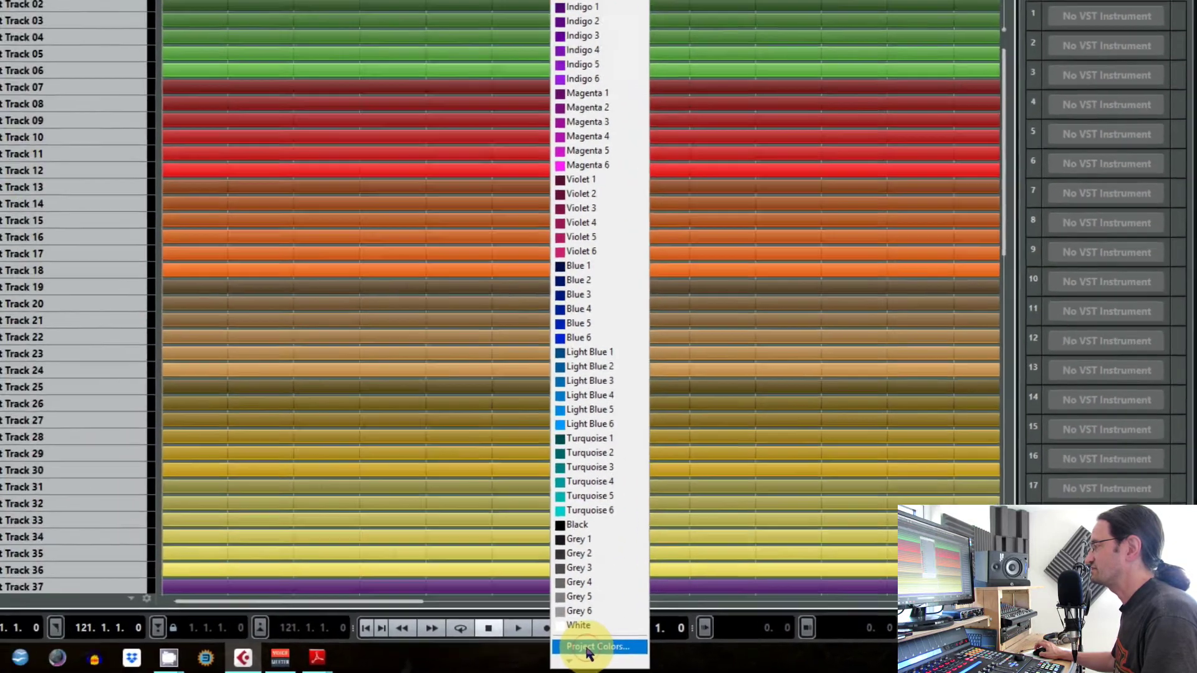
pyautogui.click(439, 642)
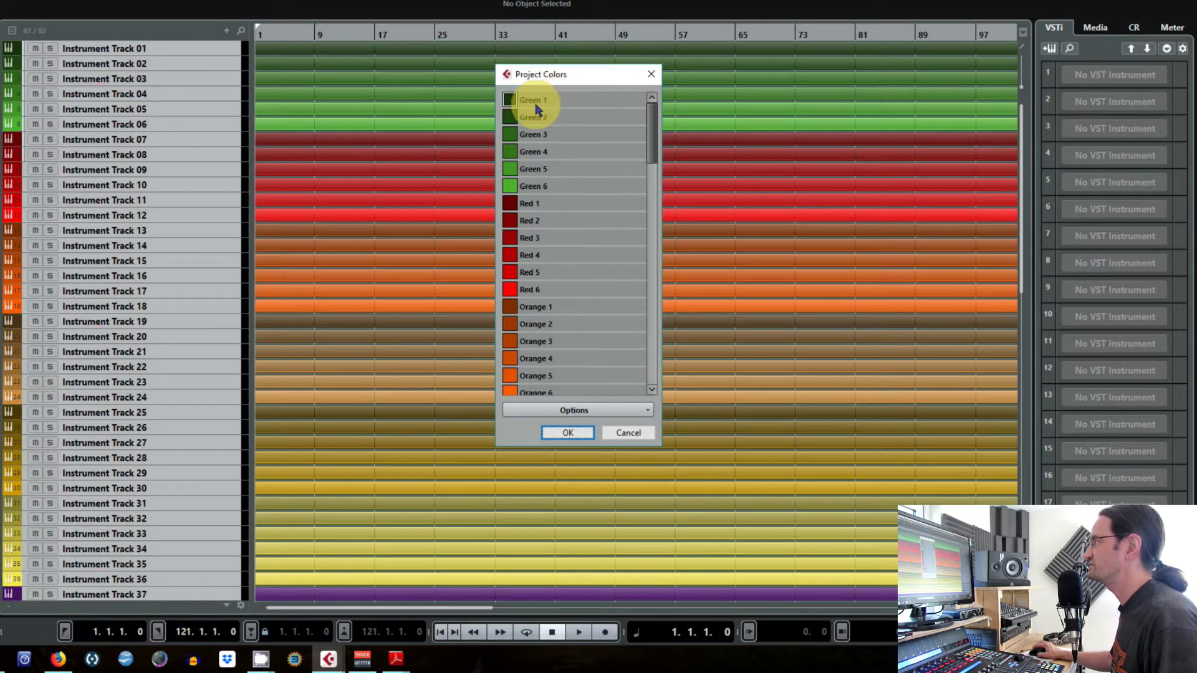
pyautogui.doubleClick(556, 102)
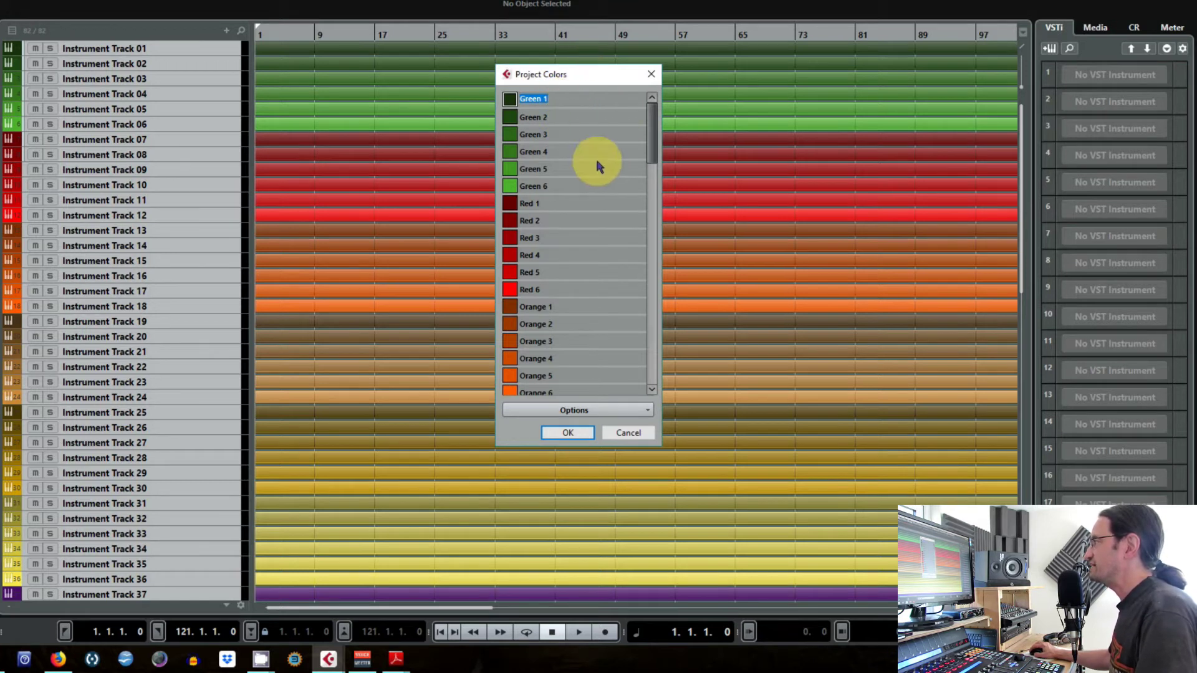
pyautogui.moveTo(651, 136); pyautogui.dragTo(659, 360)
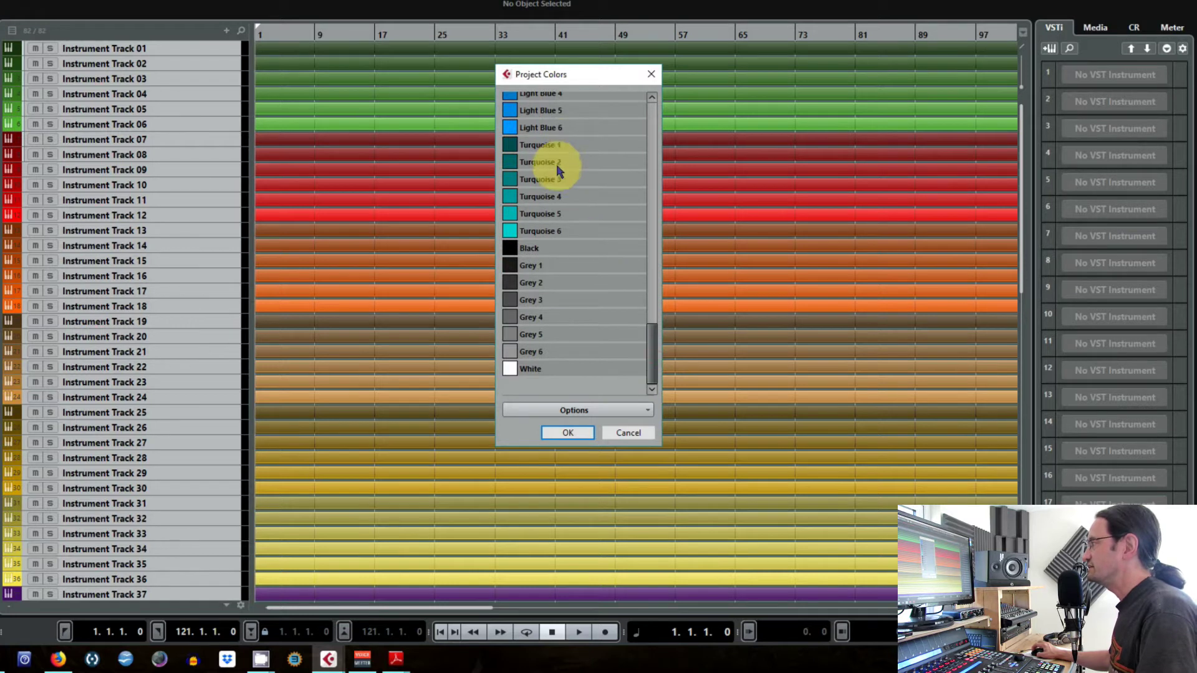
# Step: Save the current colour set as program defaults and close the Project Colors settings
pyautogui.click(575, 410)
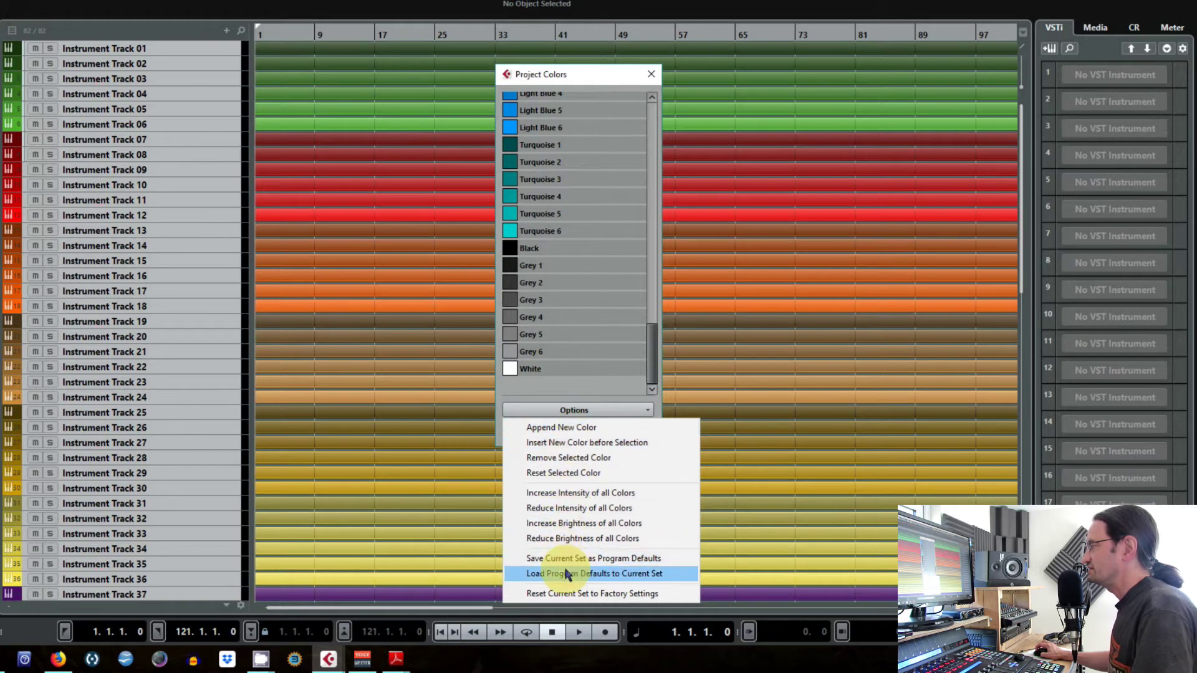
pyautogui.click(610, 559)
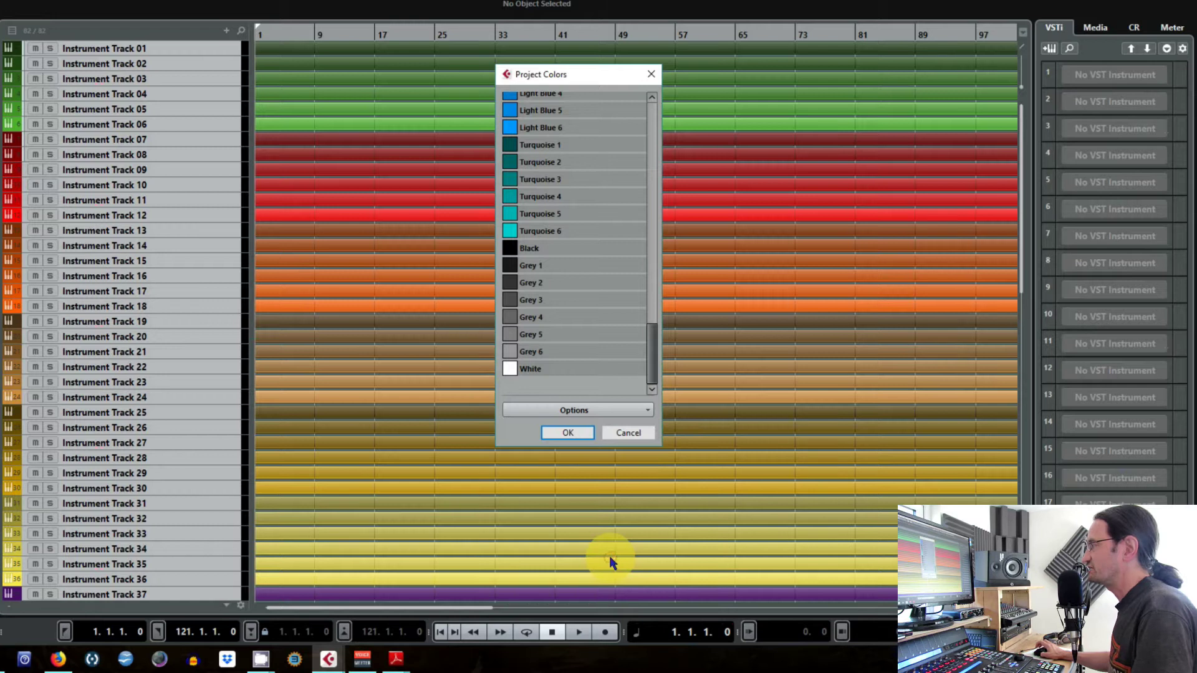
pyautogui.click(571, 433)
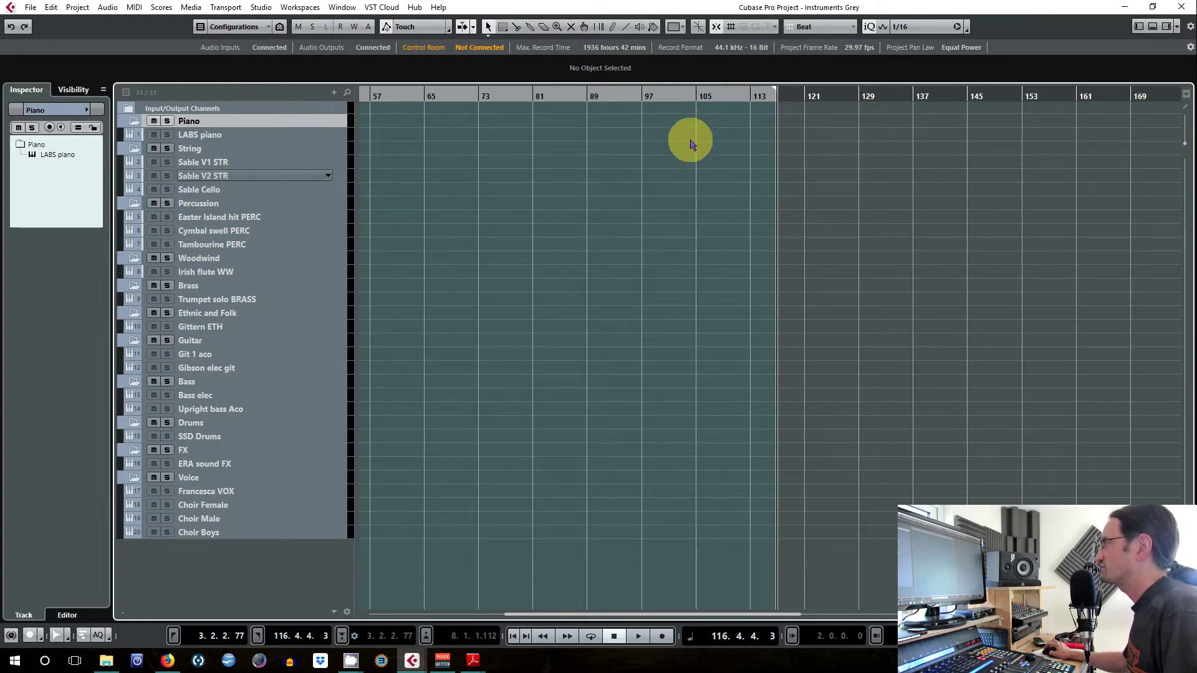
# Step: Load the program default colours into the Instruments Grey project's current colour set
pyautogui.click(684, 27)
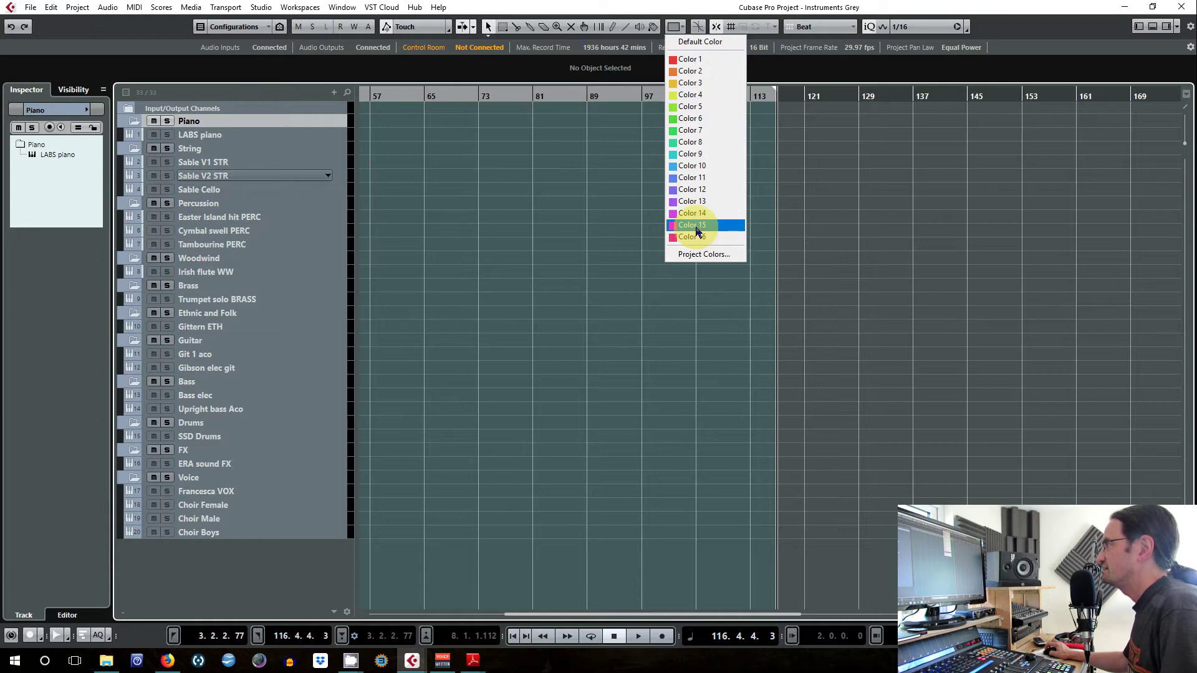
pyautogui.click(695, 253)
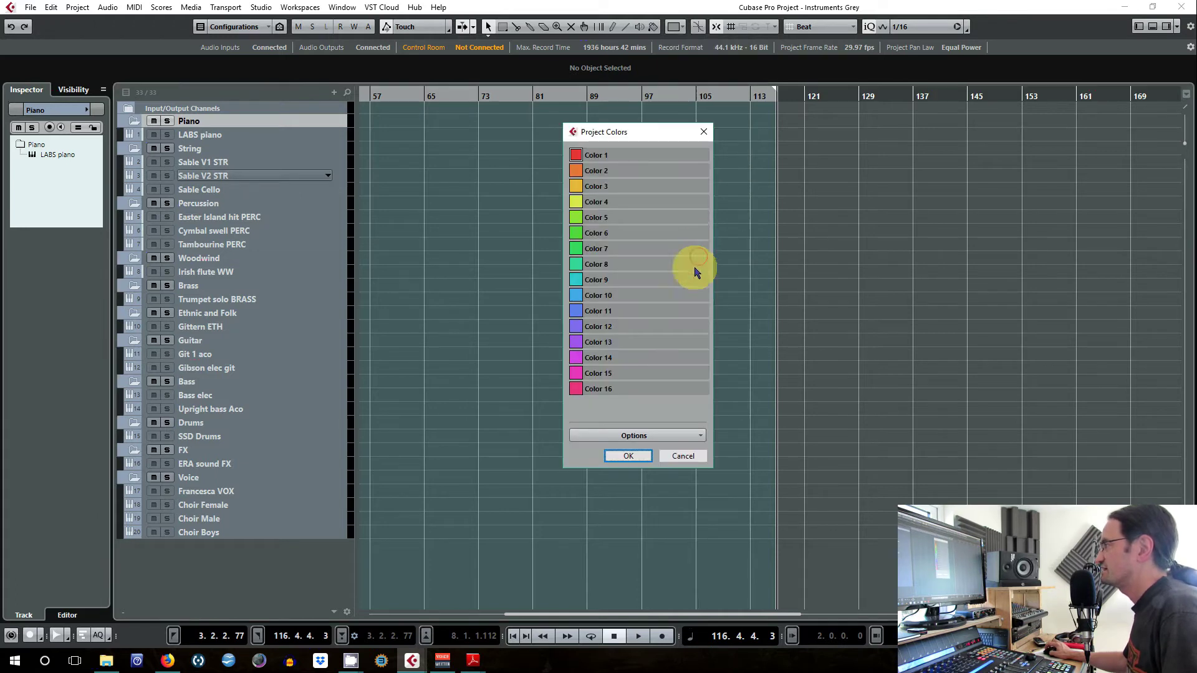
pyautogui.click(631, 435)
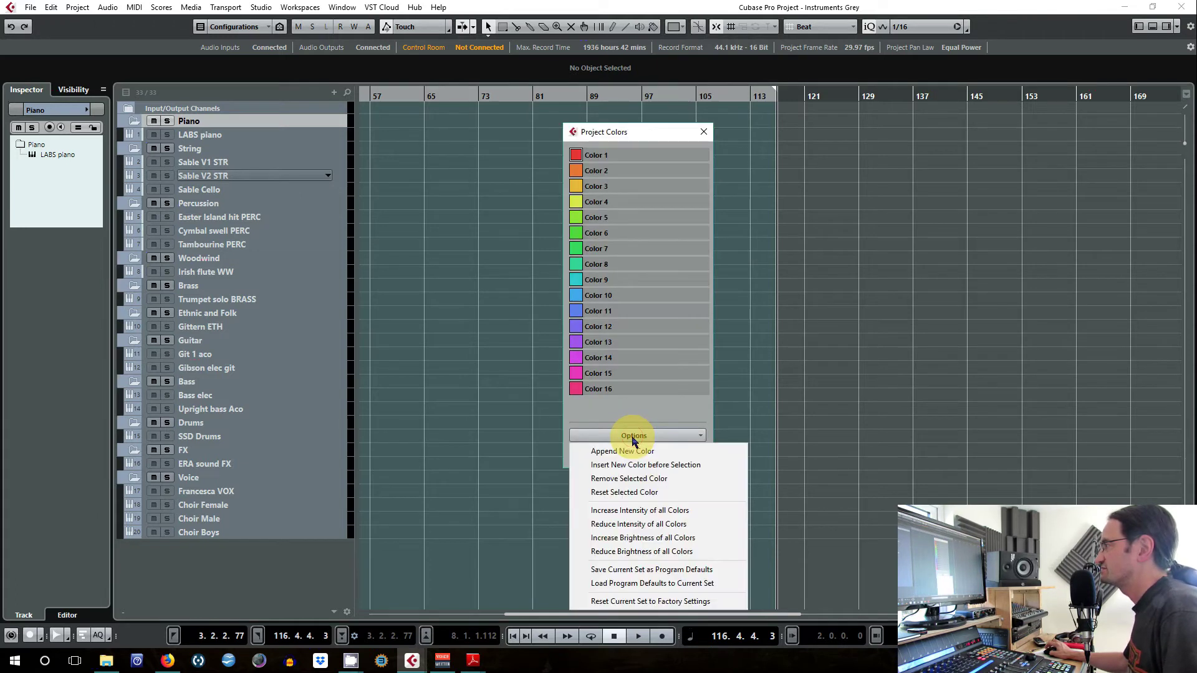
pyautogui.click(622, 584)
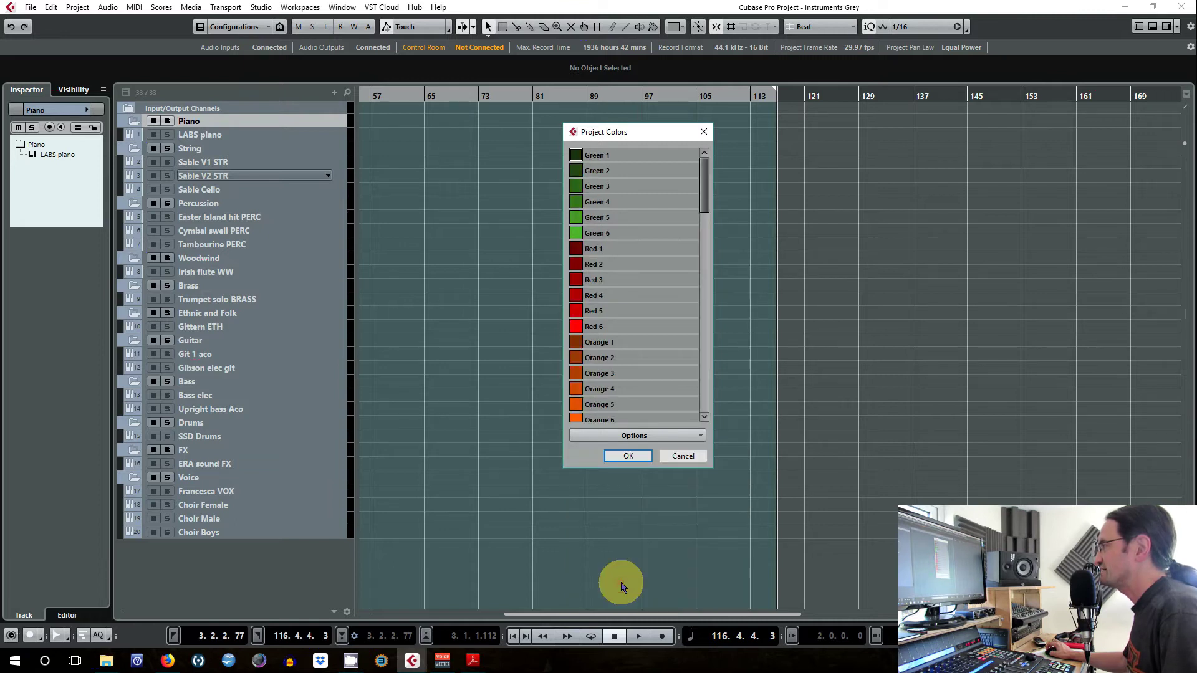
# Step: Examine the colour names in the Project Colors list, including Green 1, Red 6 and White, and close the settings
pyautogui.moveTo(703, 180)
pyautogui.mouseDown()
pyautogui.moveTo(691, 374)
pyautogui.moveTo(708, 178)
pyautogui.mouseUp()
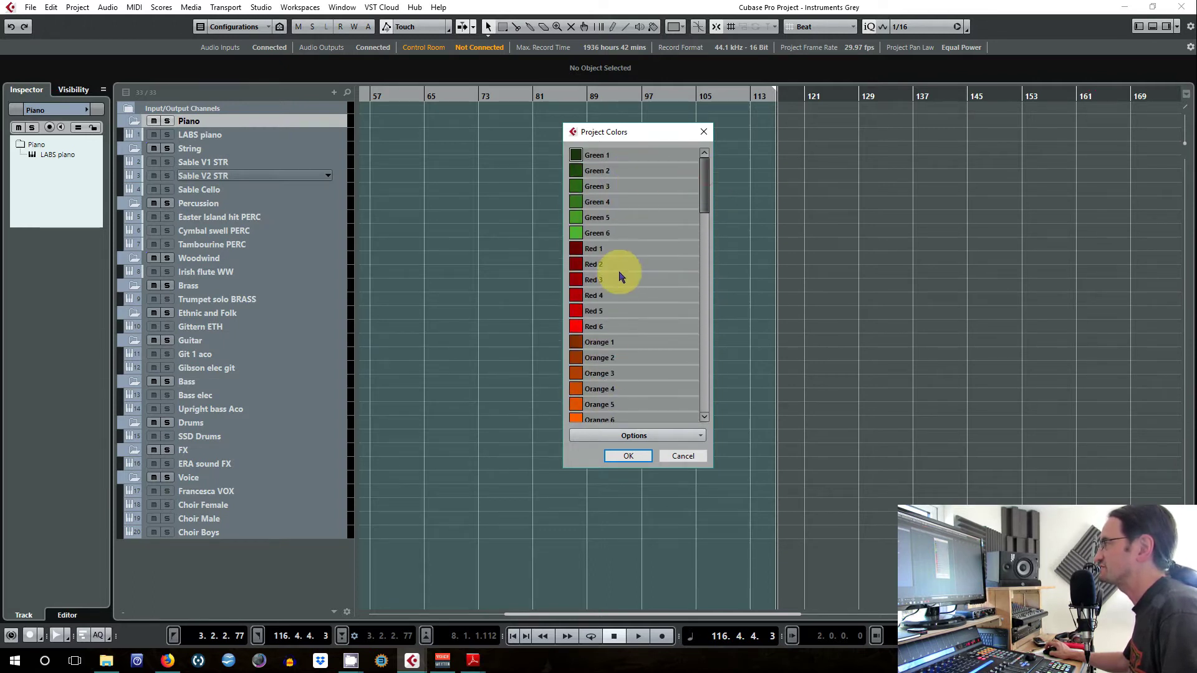
pyautogui.doubleClick(599, 155)
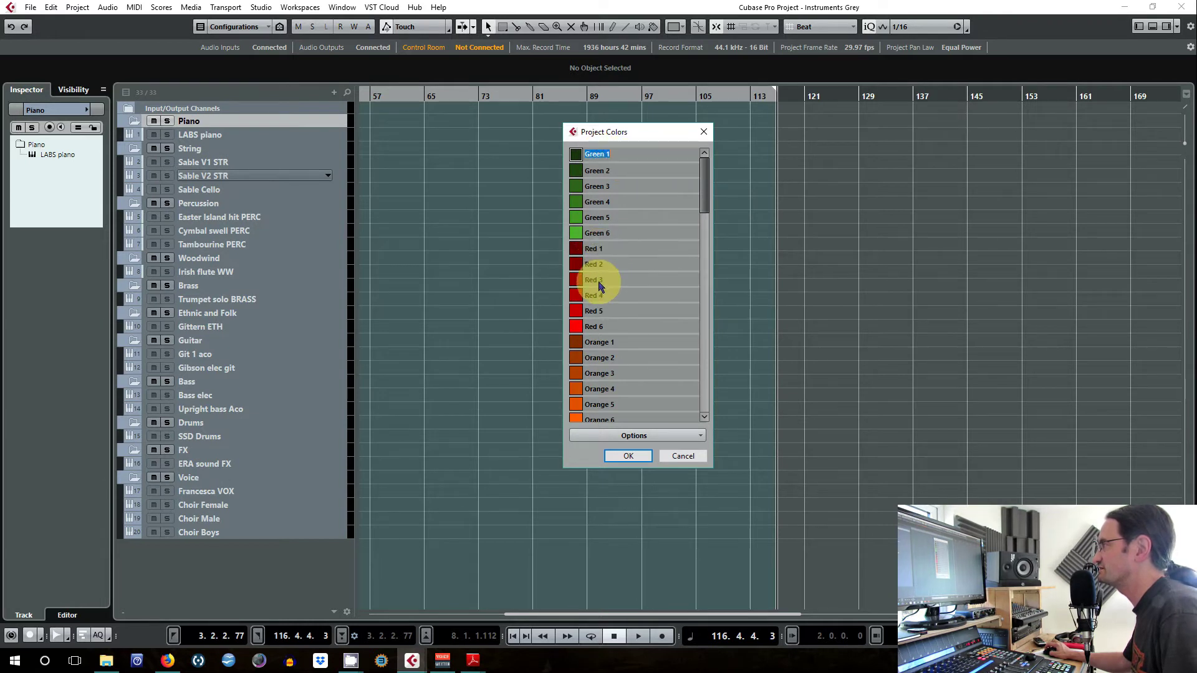
pyautogui.doubleClick(599, 326)
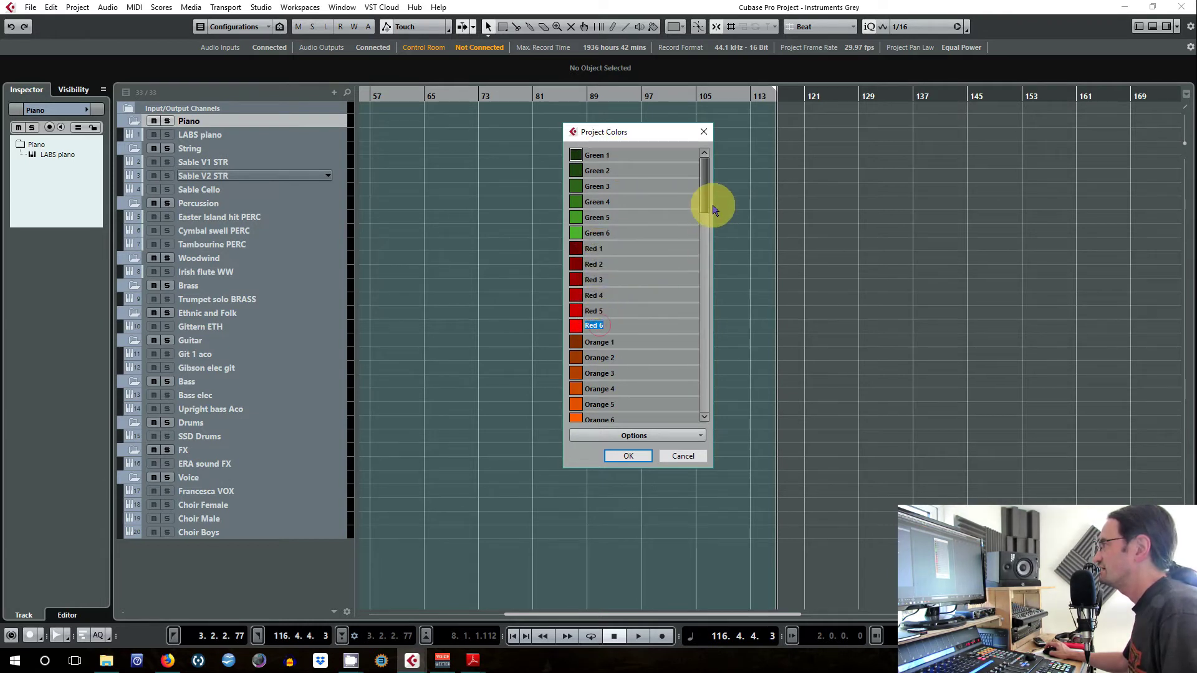
pyautogui.scroll(-7, 703, 197)
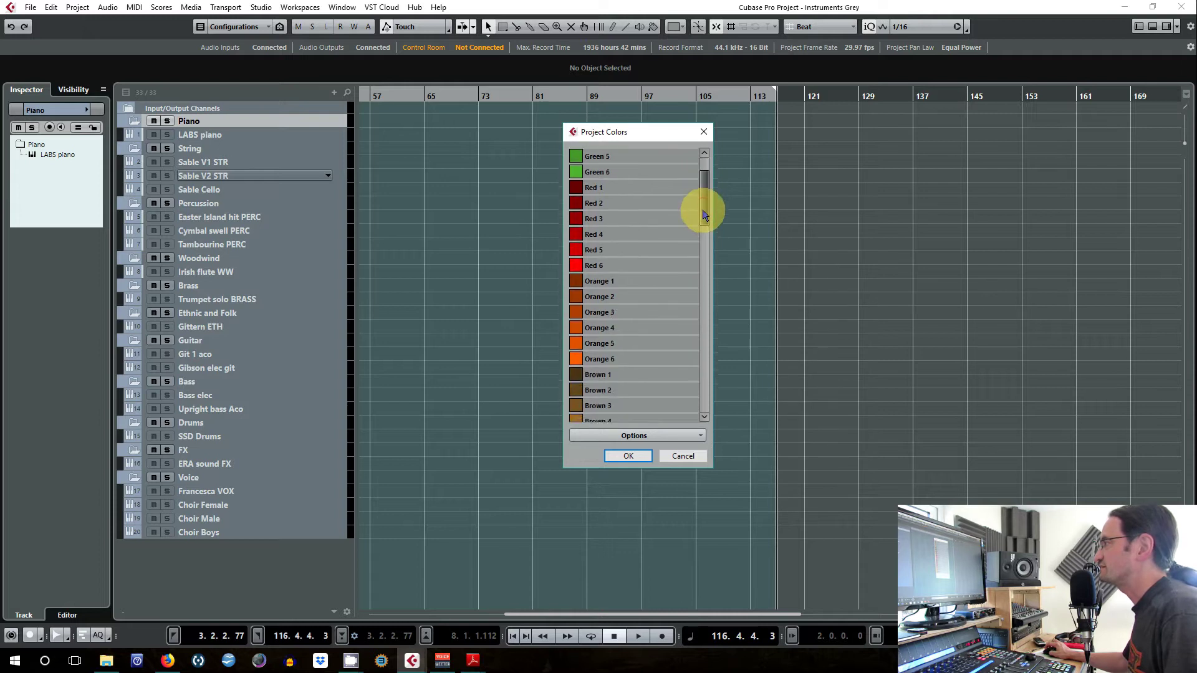
pyautogui.moveTo(701, 248); pyautogui.dragTo(699, 395)
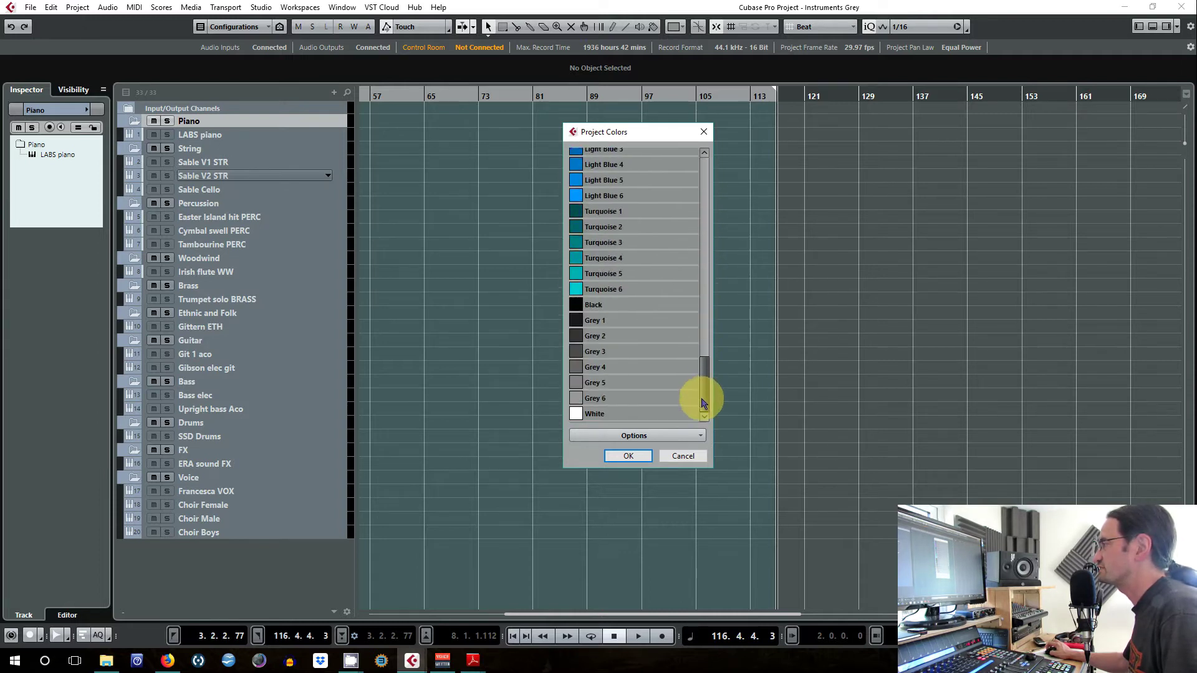
pyautogui.click(630, 458)
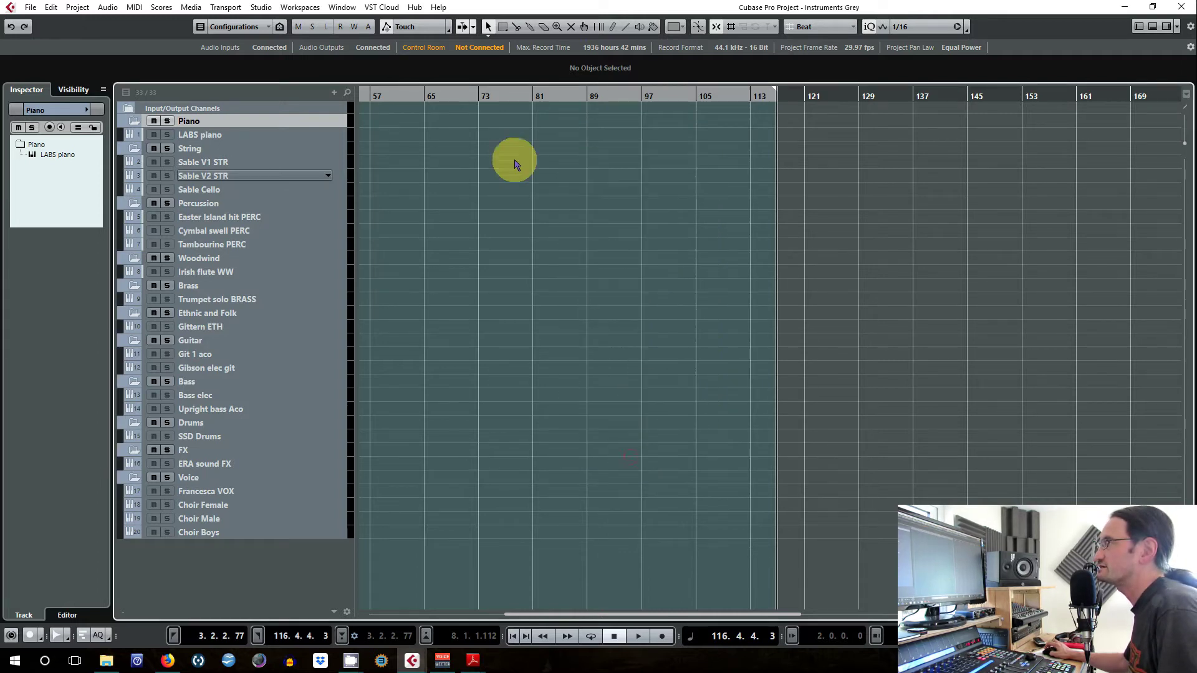
# Step: Colour the Piano folder track dark blue and recolour it with Orange 6
pyautogui.click(88, 112)
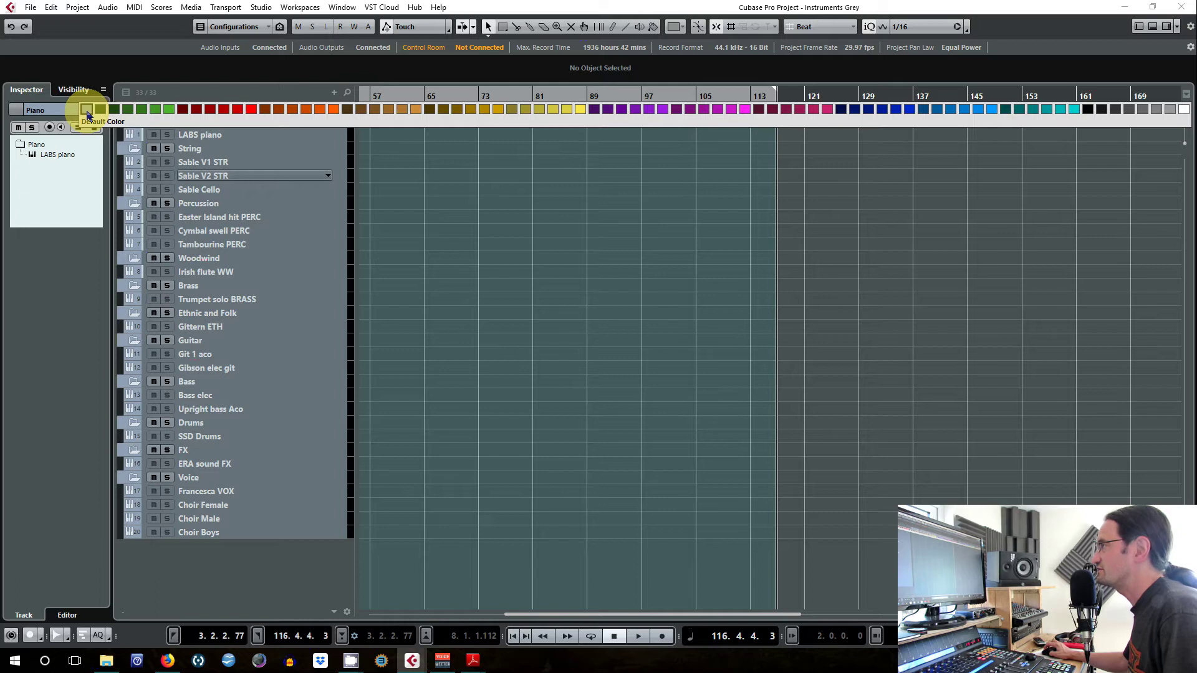
pyautogui.click(841, 109)
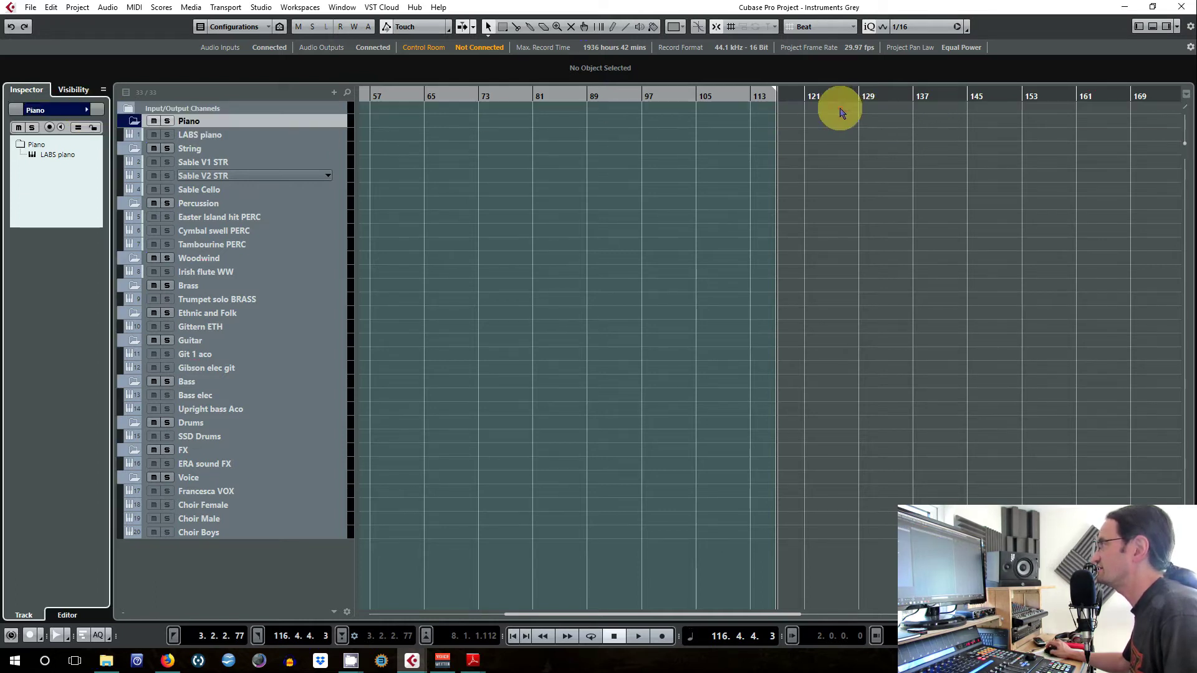
pyautogui.click(681, 26)
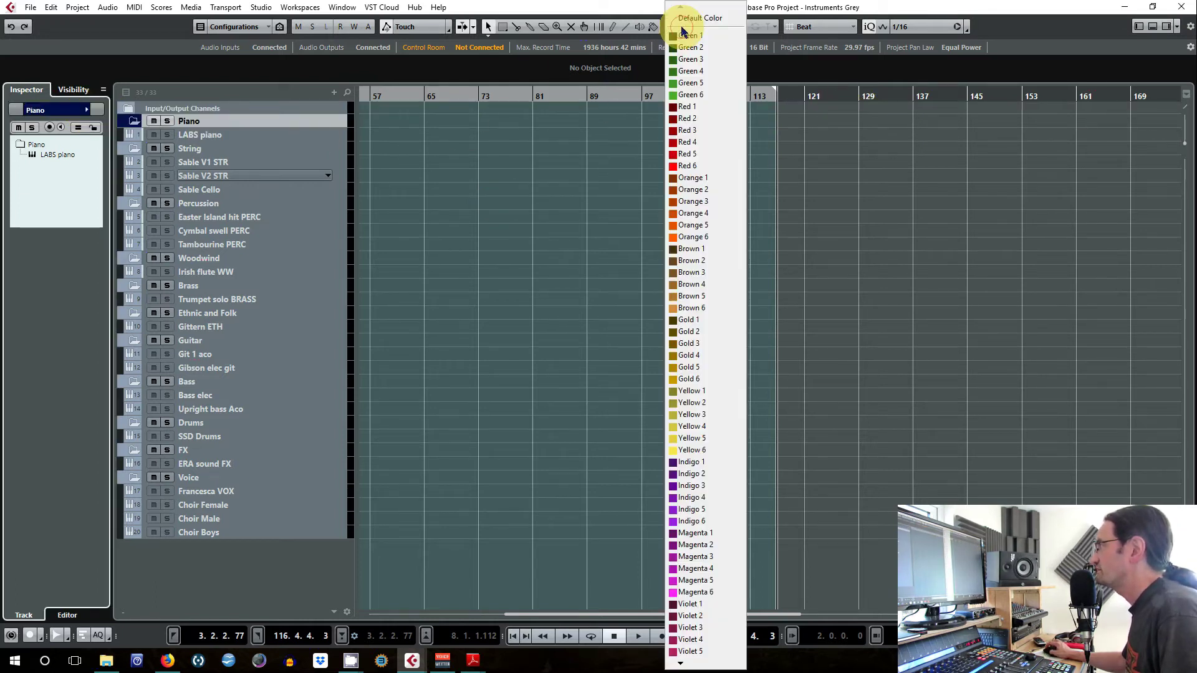
pyautogui.click(673, 238)
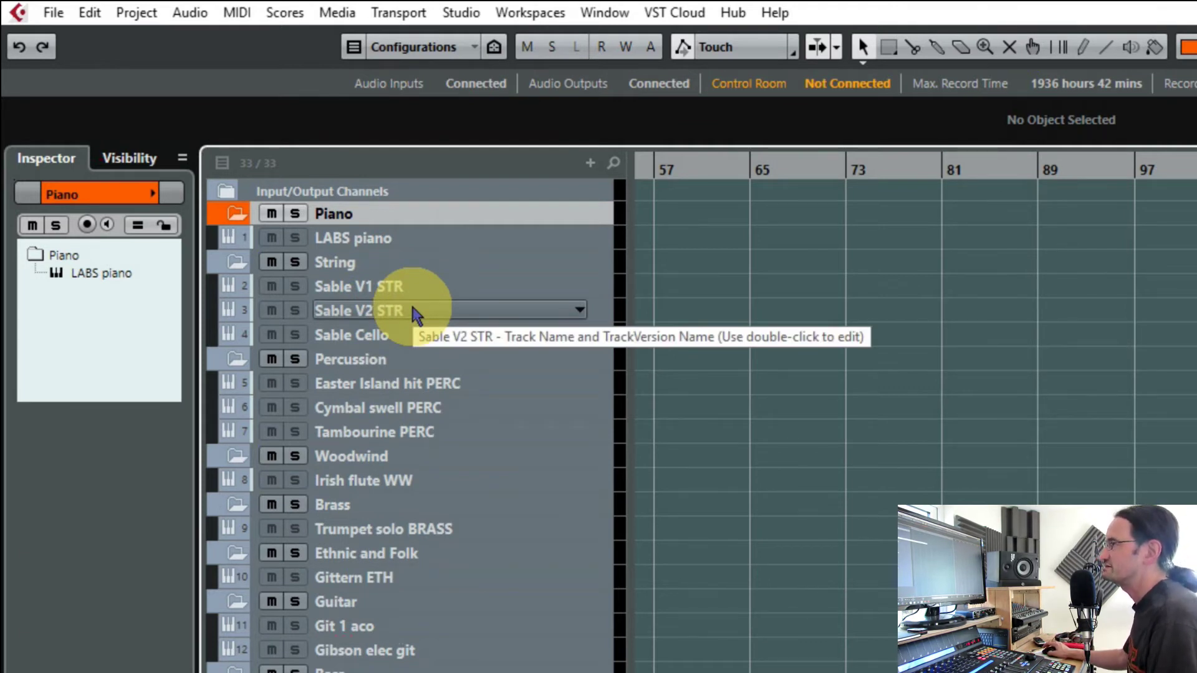
# Step: Open the Project Logical Editor and add a filter line with Name as the target and Contains as the condition
pyautogui.click(90, 13)
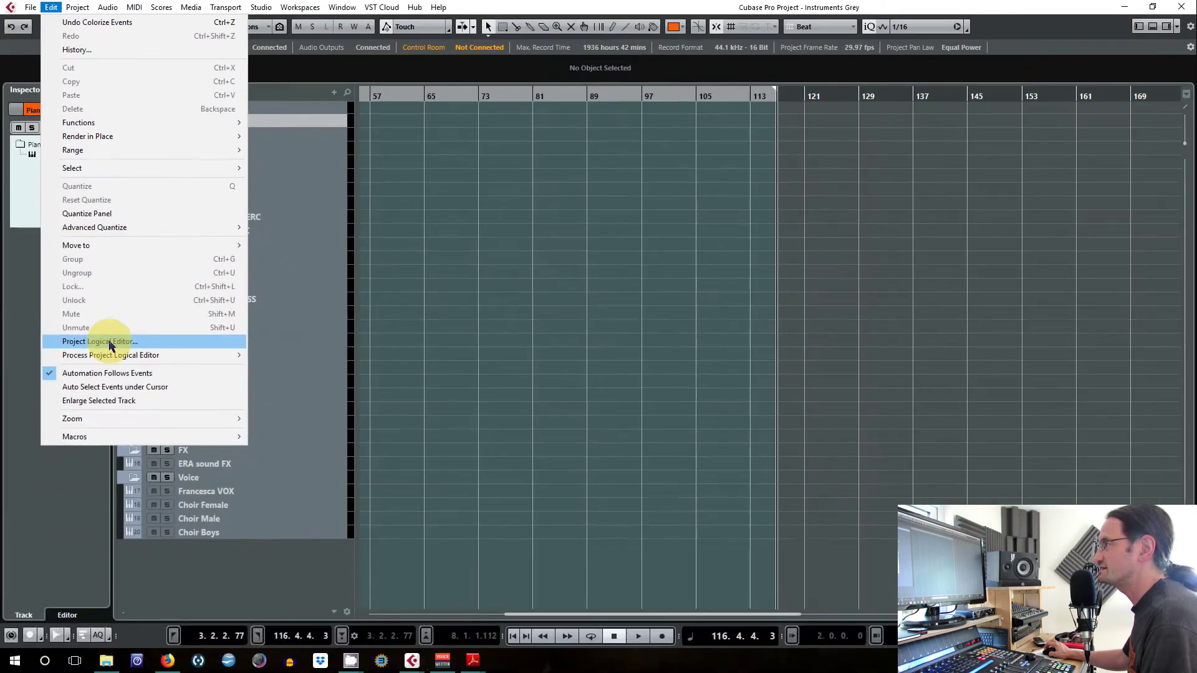
pyautogui.click(107, 350)
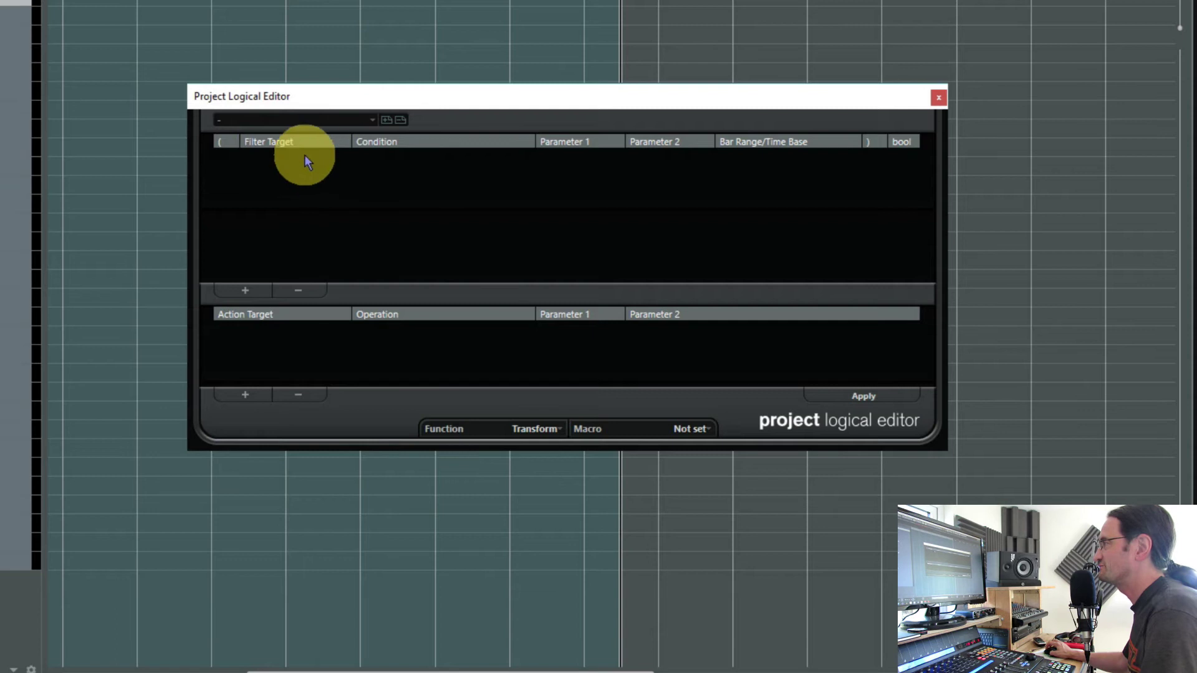
pyautogui.click(245, 290)
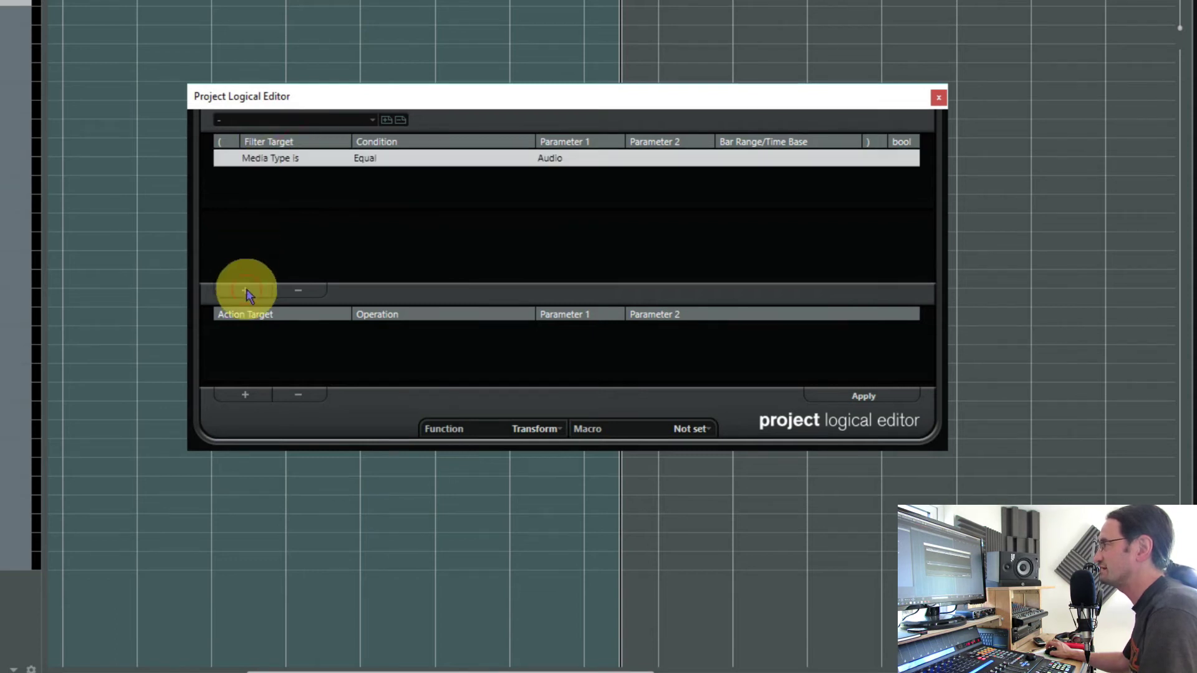
pyautogui.click(273, 159)
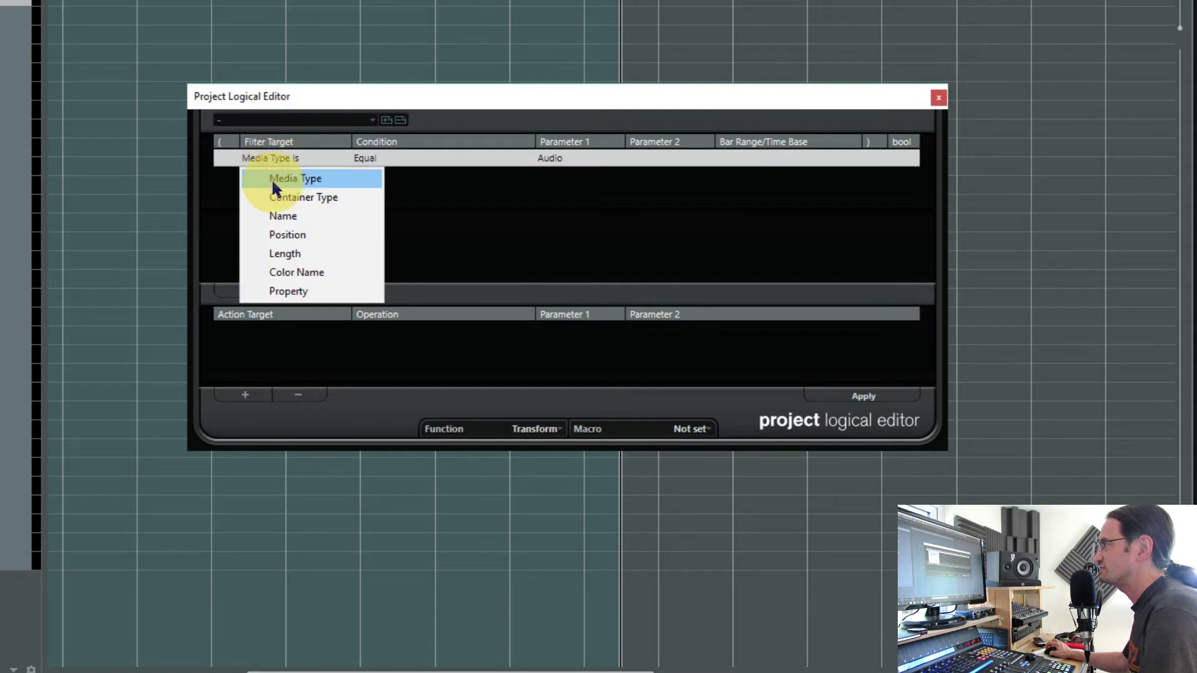
pyautogui.click(278, 217)
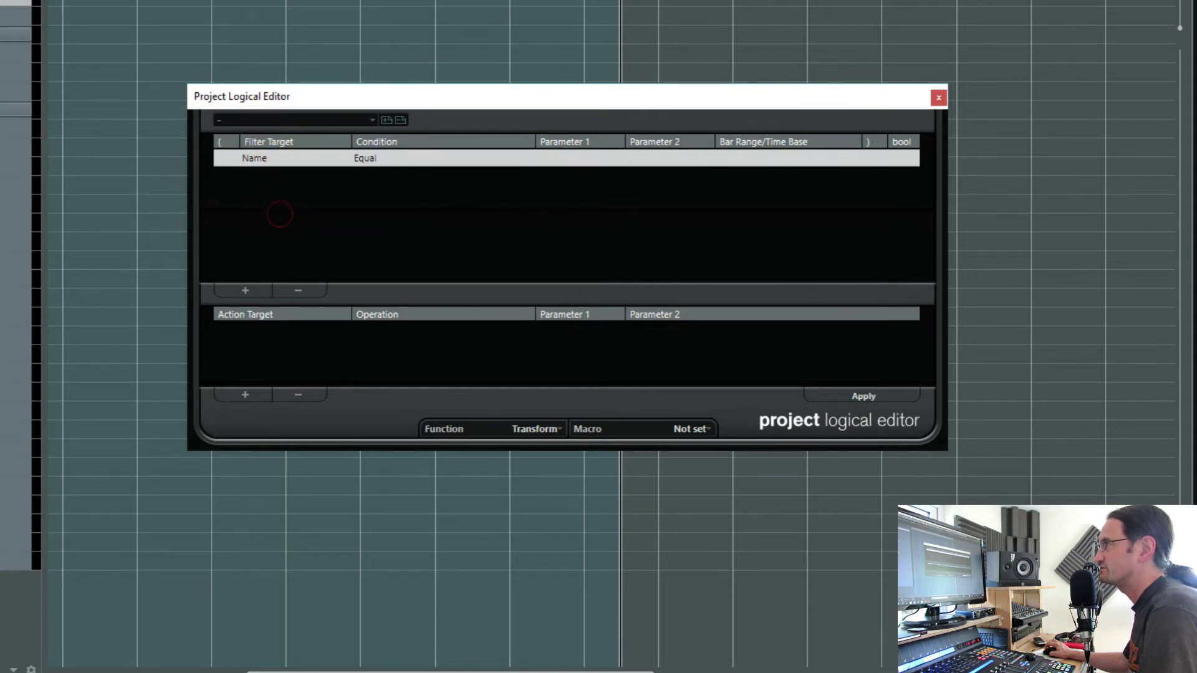
pyautogui.click(375, 157)
pyautogui.click(402, 198)
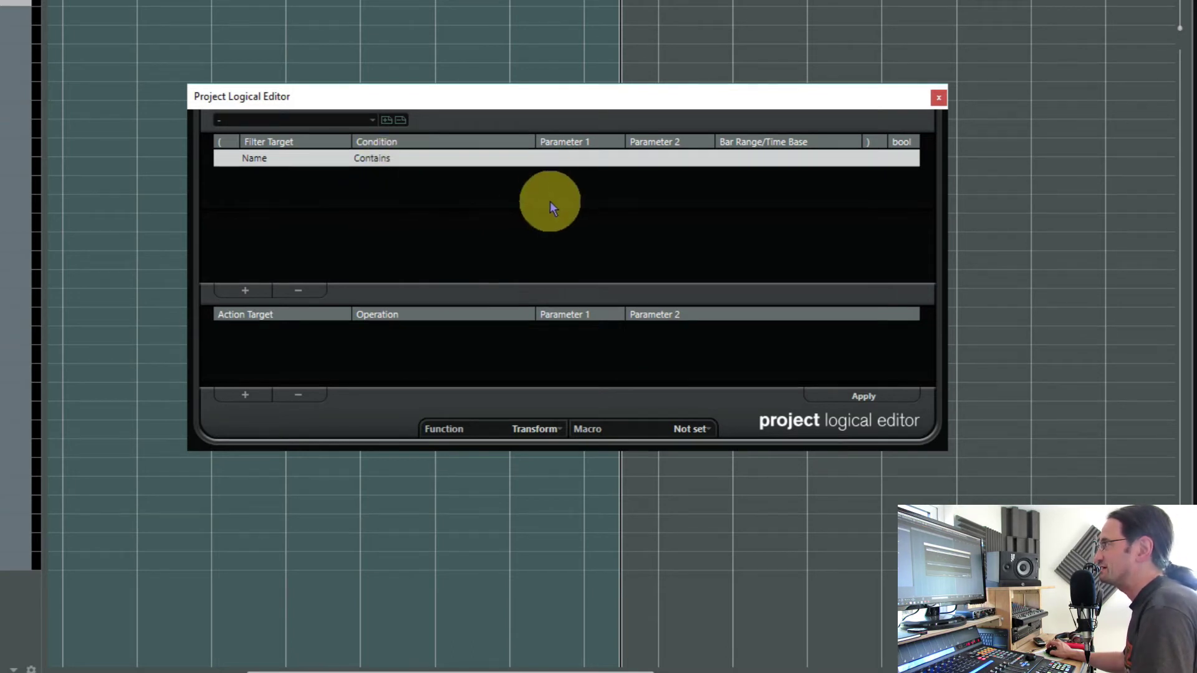
# Step: Set Parameter 1 of the Name Contains filter to PERC in capitals
pyautogui.click(557, 160)
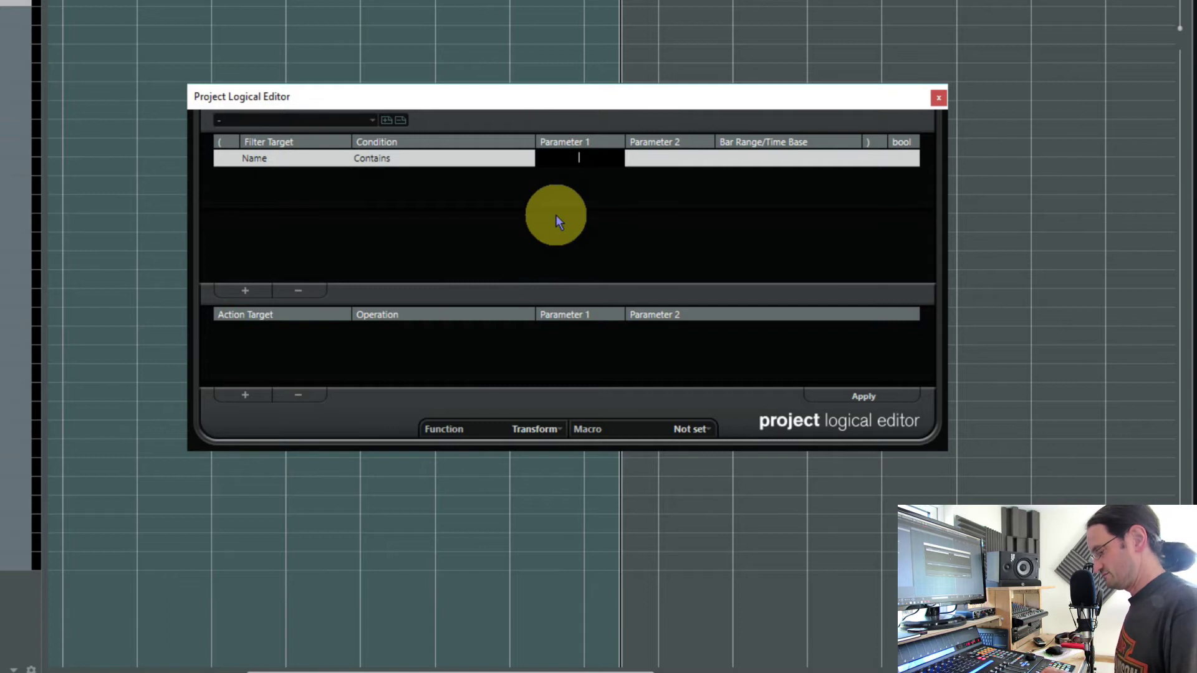
pyautogui.write('pERC')
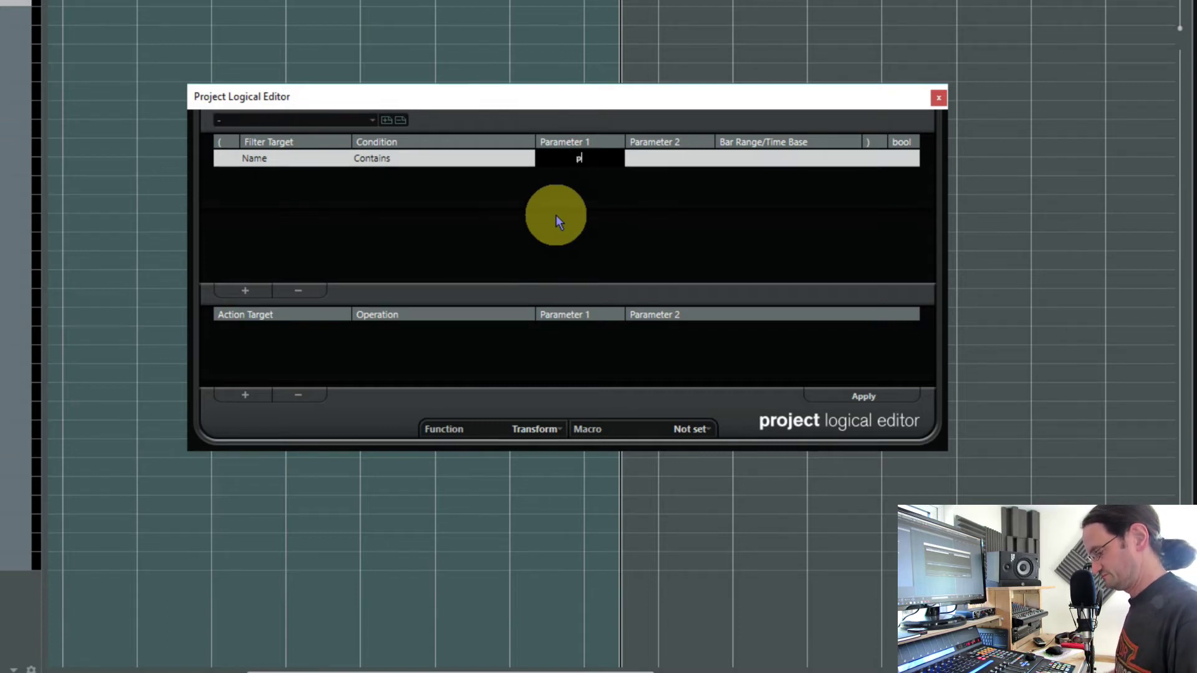
pyautogui.press('BackSpace')
pyautogui.press('BackSpace')
pyautogui.press('BackSpace')
pyautogui.press('BackSpace')
pyautogui.write('PERC')
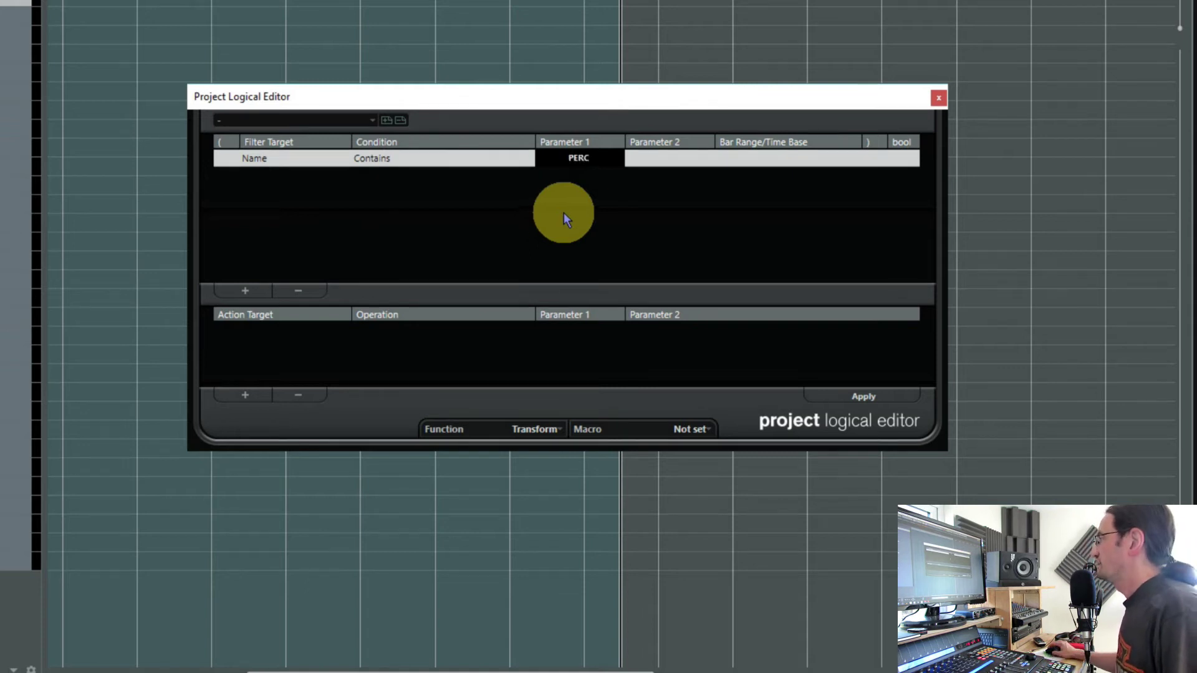
pyautogui.click(591, 190)
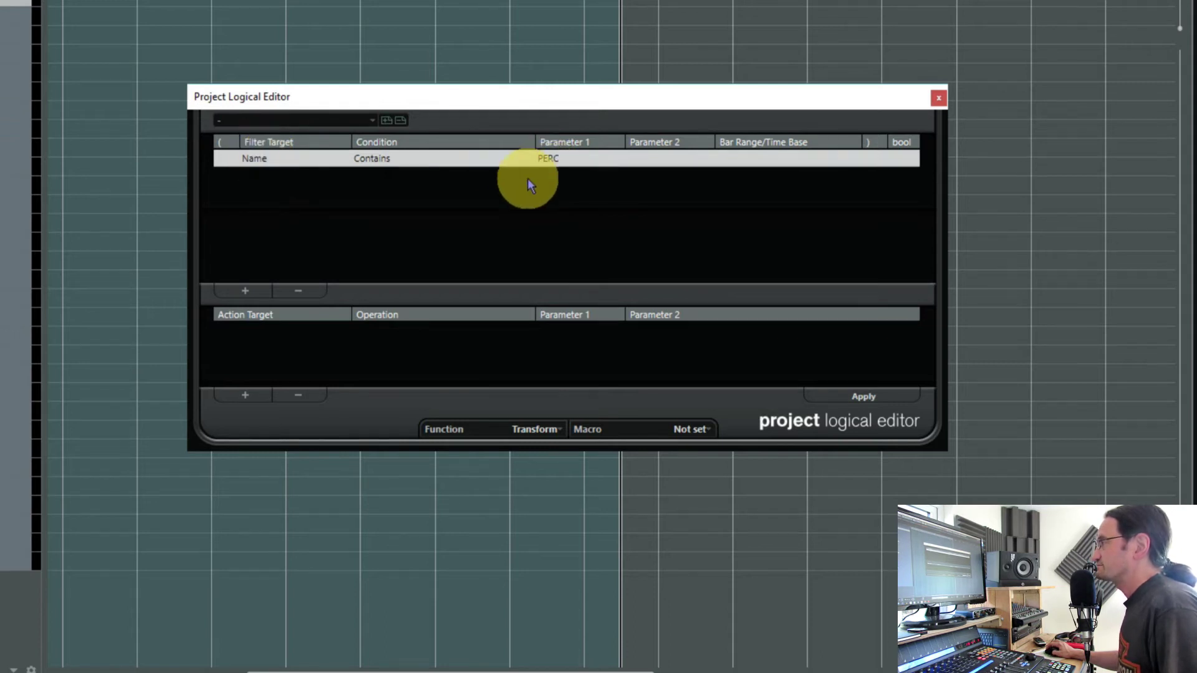
# Step: Add a second filter line for Name Contains Percussion and link the two lines with Or
pyautogui.click(261, 293)
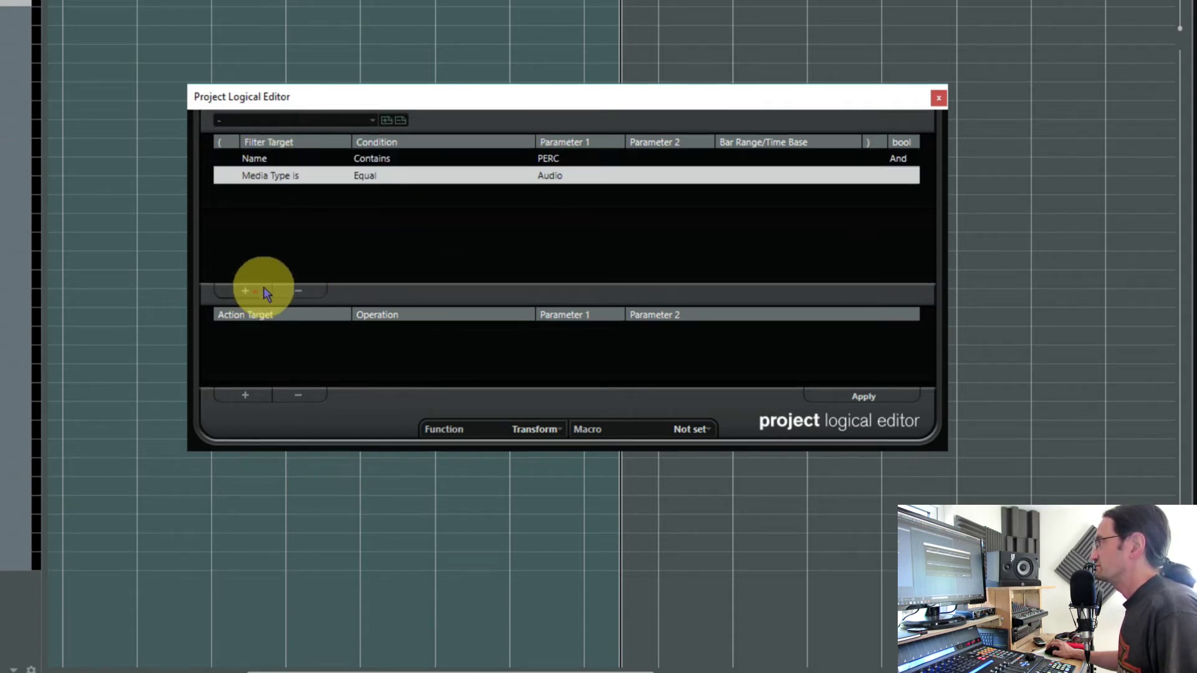
pyautogui.click(278, 178)
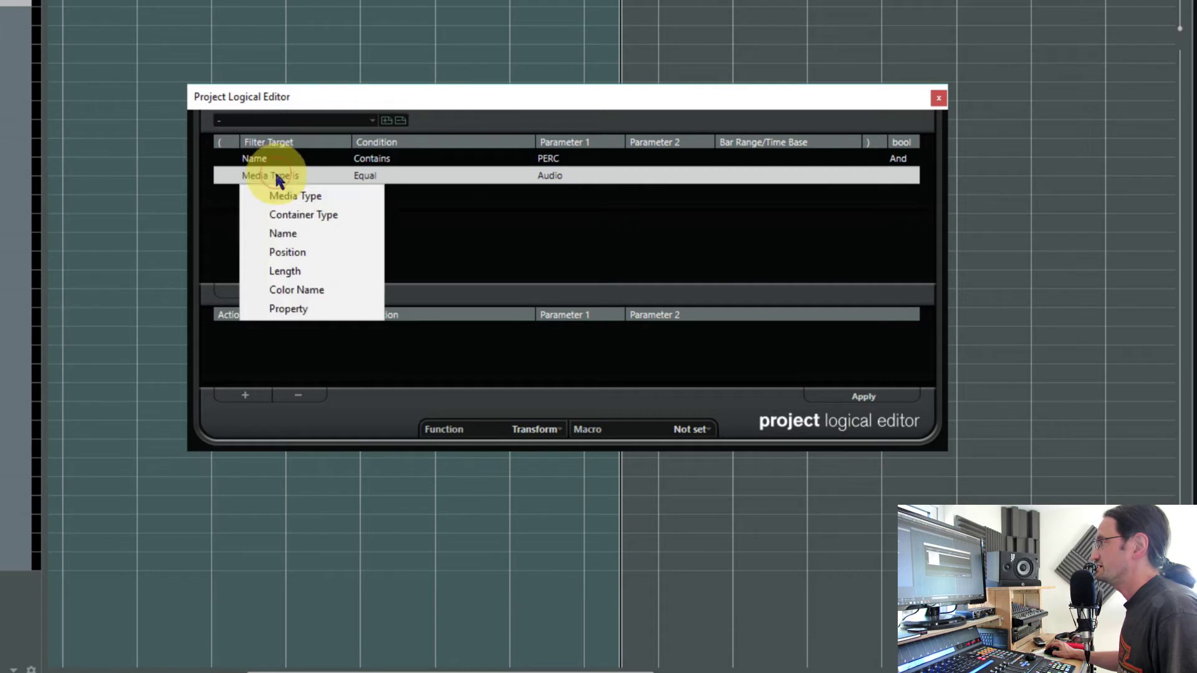
pyautogui.click(283, 233)
pyautogui.click(381, 175)
pyautogui.click(396, 214)
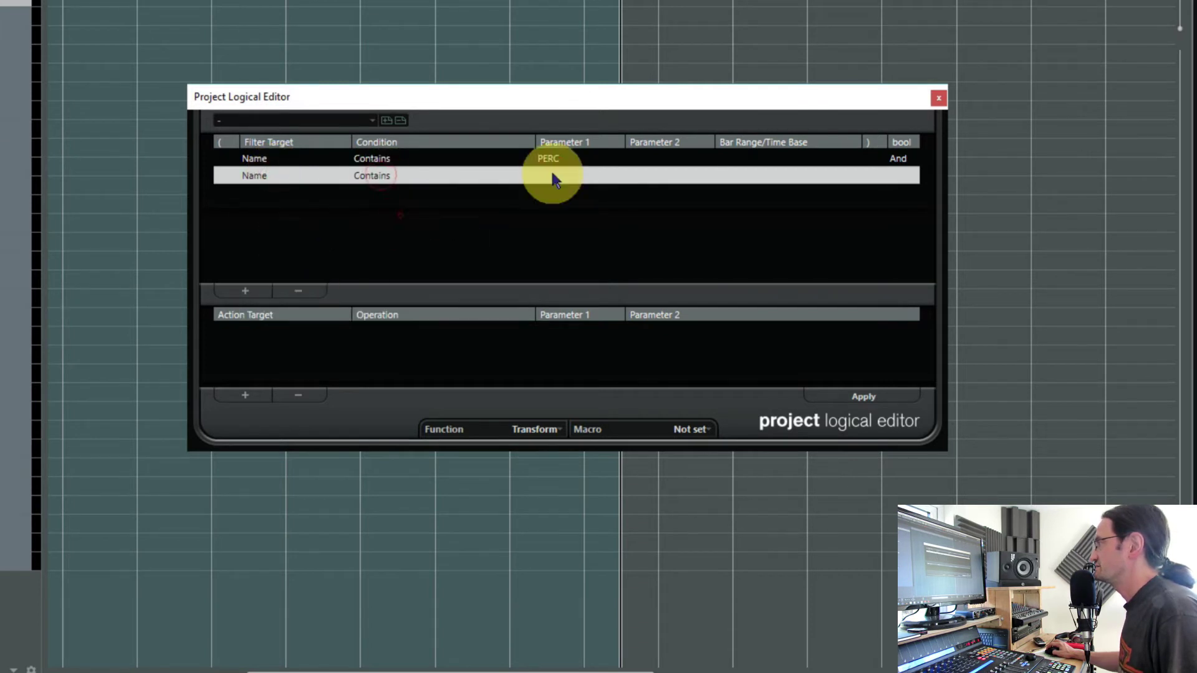
pyautogui.click(554, 176)
pyautogui.write('Percussion')
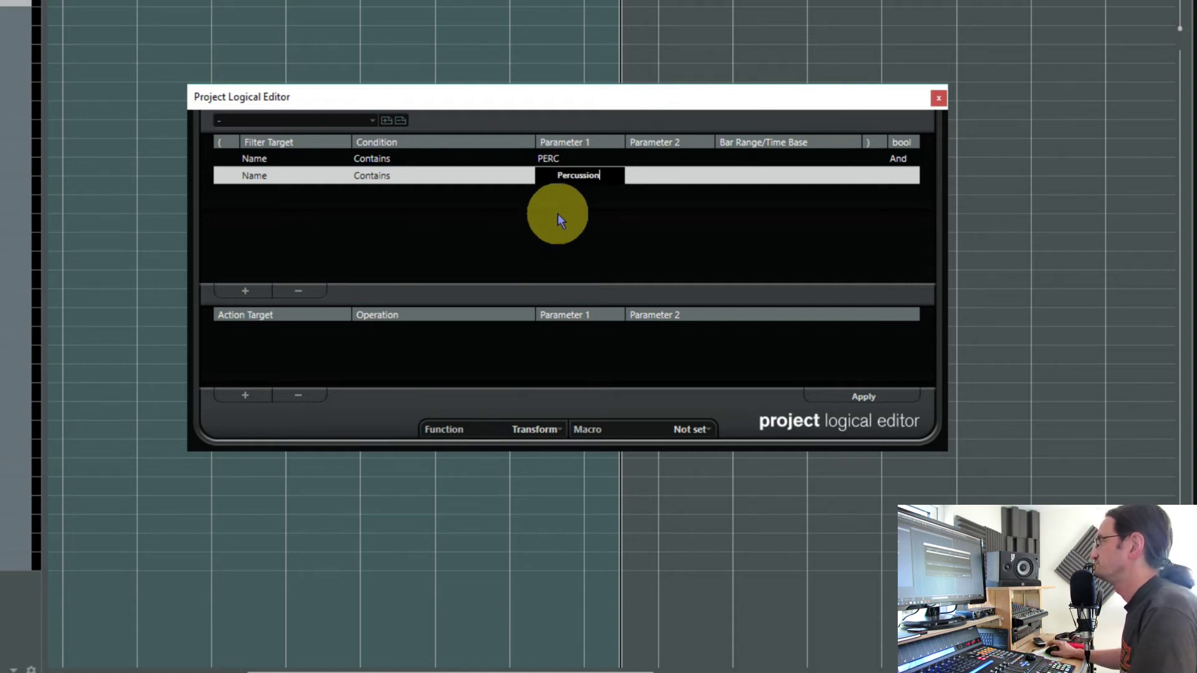
pyautogui.press('Return')
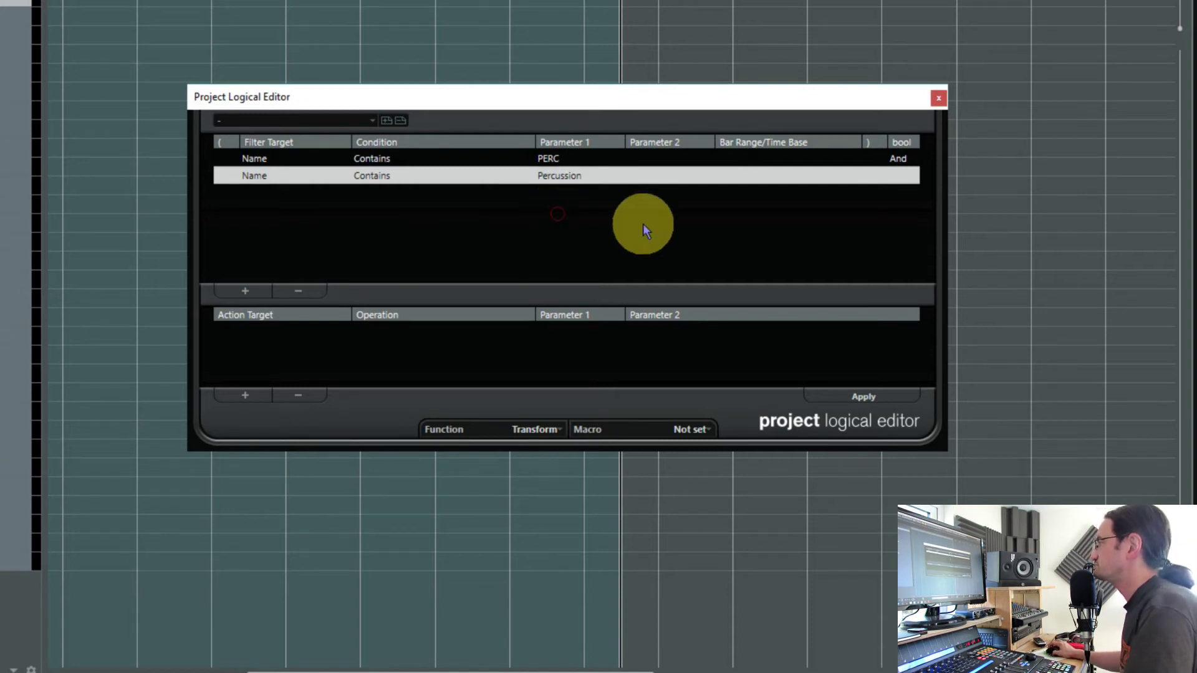
pyautogui.click(903, 163)
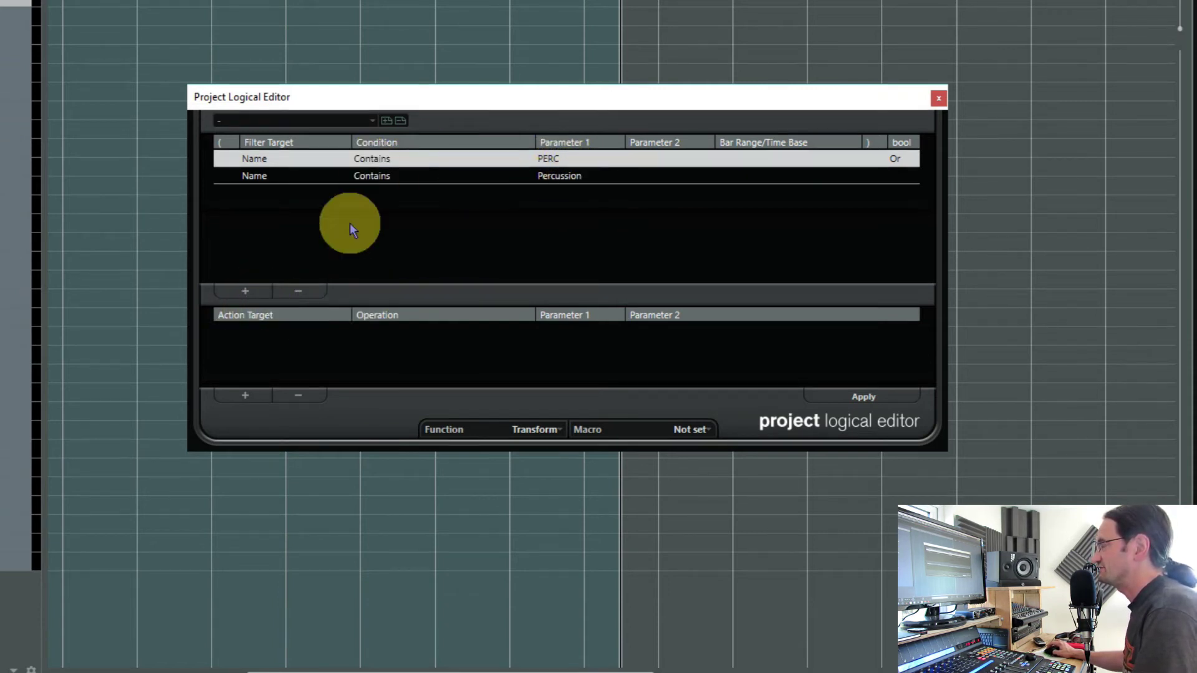
# Step: Add a Set Color action with the fixed value Gold 6 and apply it to the matching percussion tracks
pyautogui.click(245, 396)
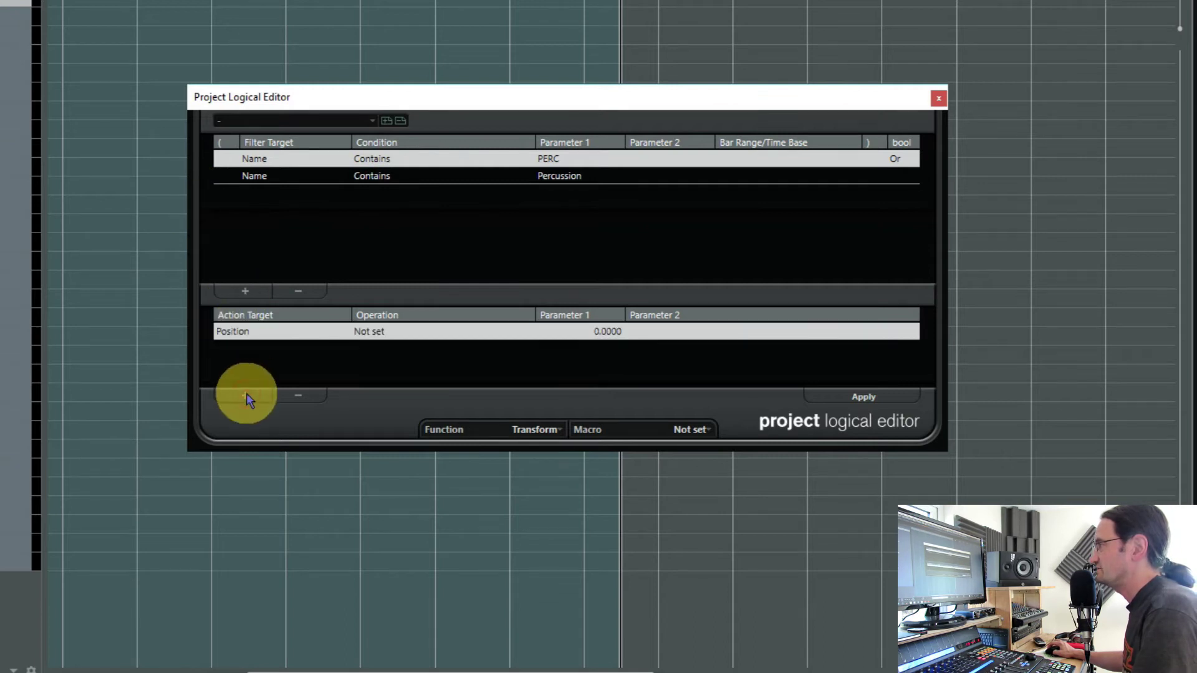
pyautogui.click(233, 333)
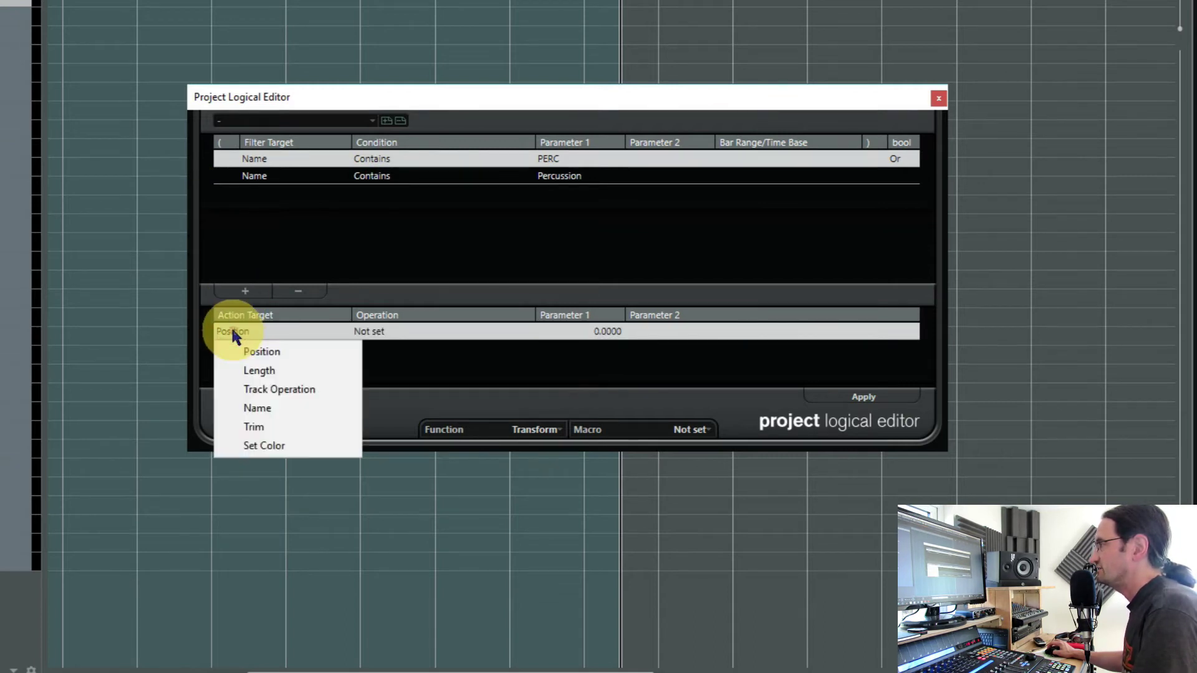
pyautogui.click(259, 443)
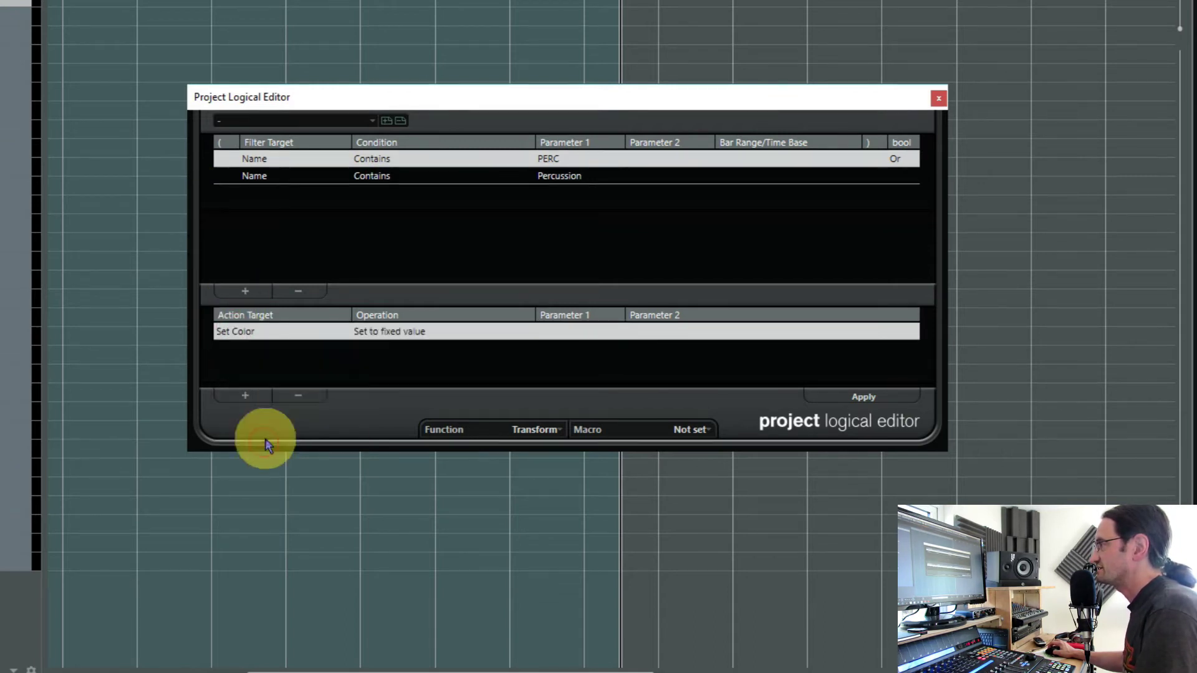
pyautogui.click(554, 332)
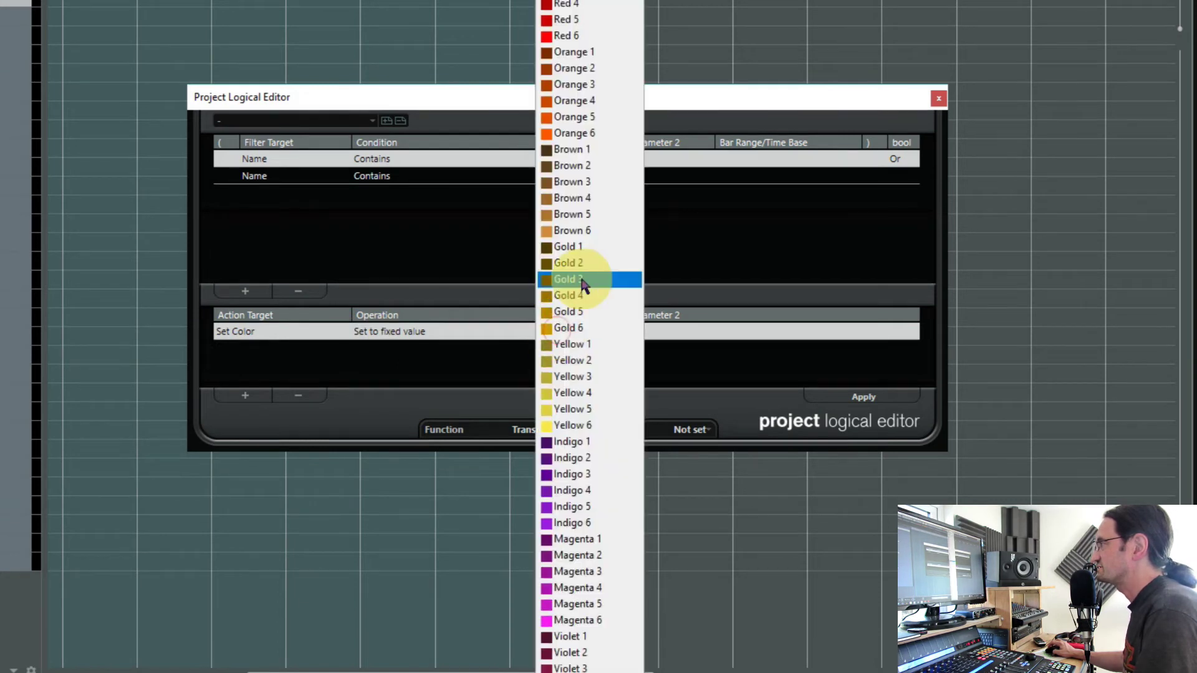
pyautogui.click(555, 328)
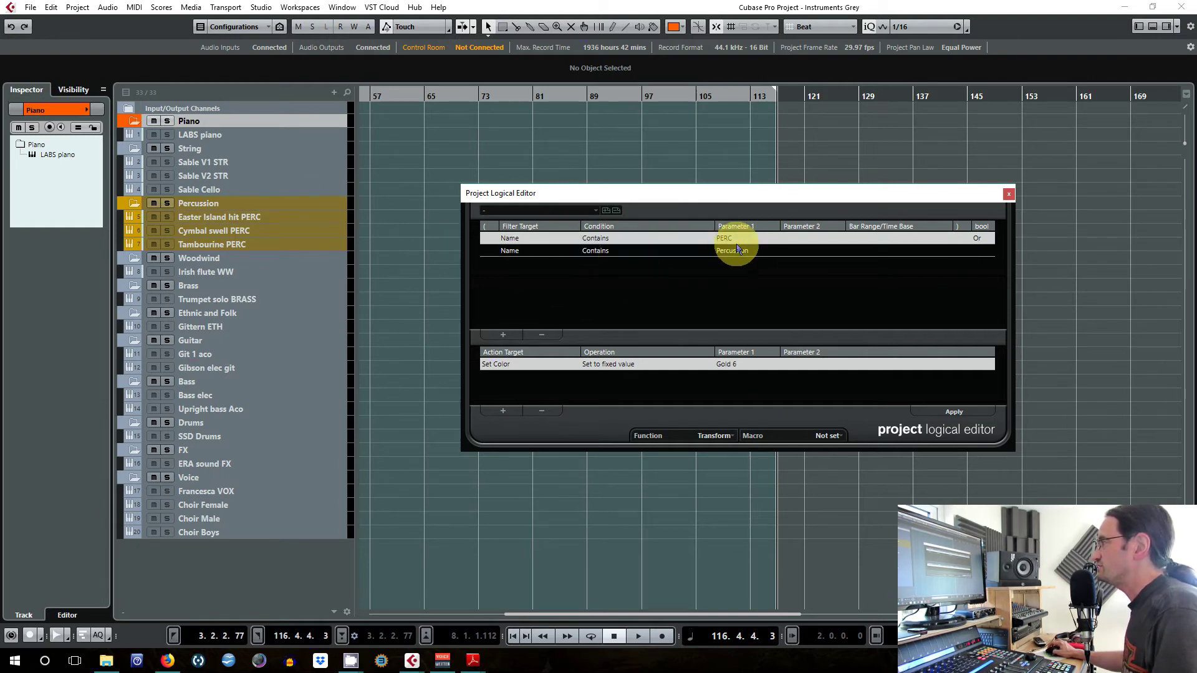
# Step: Save the logical editor setup as a preset named Colour Perc and close the Project Logical Editor
pyautogui.click(606, 211)
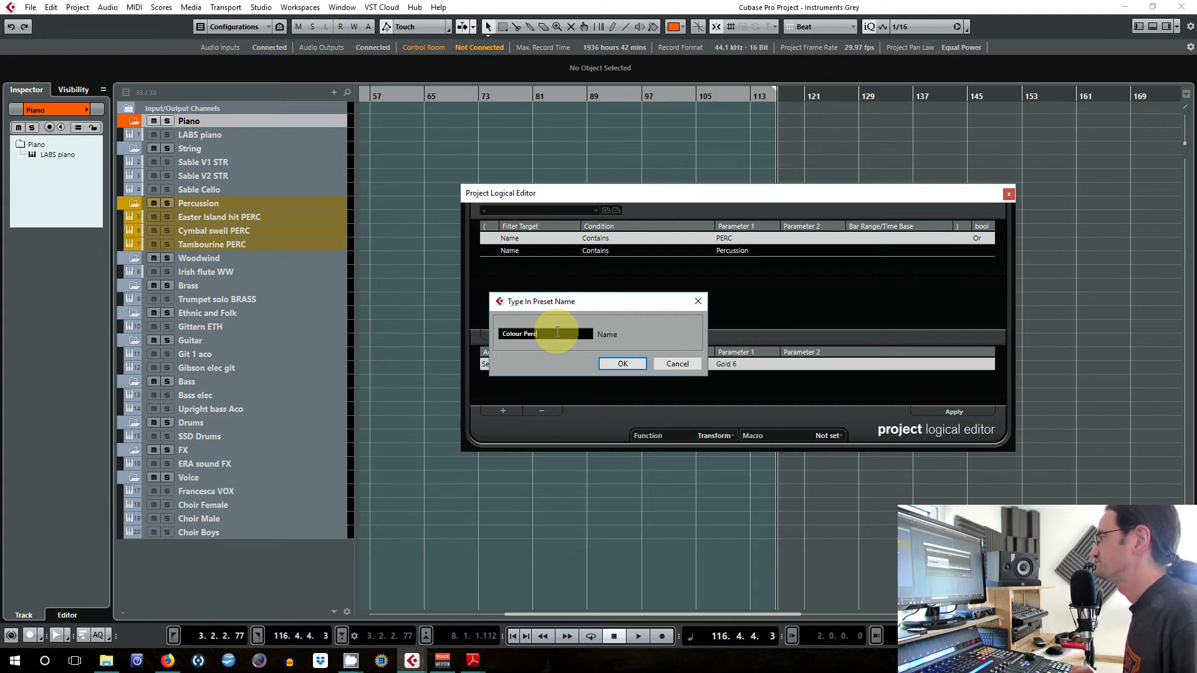
pyautogui.click(616, 364)
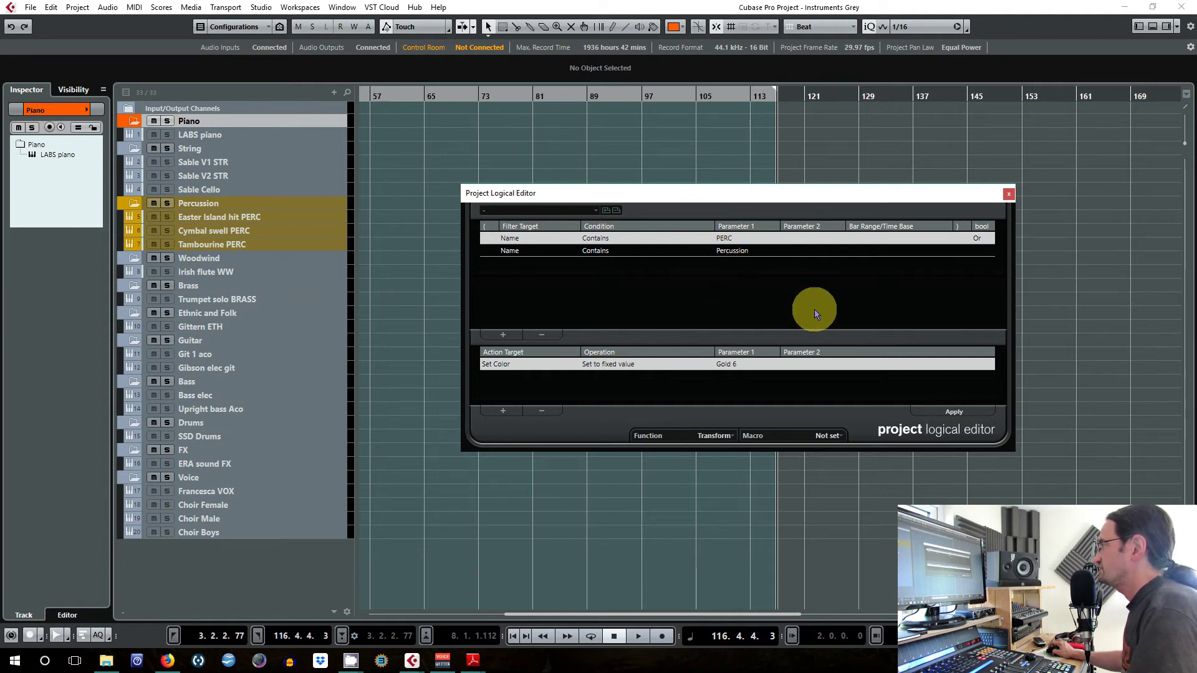
pyautogui.click(1008, 197)
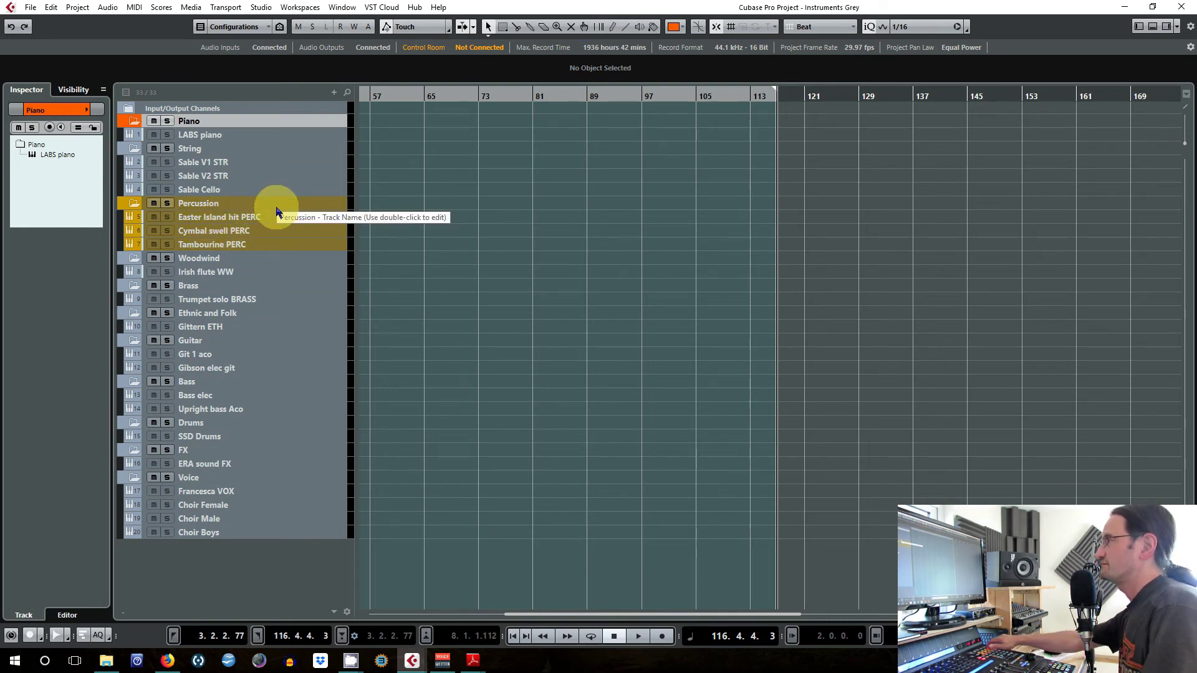
# Step: Run the automatic track colouring for all instrument groups in the project
pyautogui.hotkey('ctrl', 'shift', 'c')
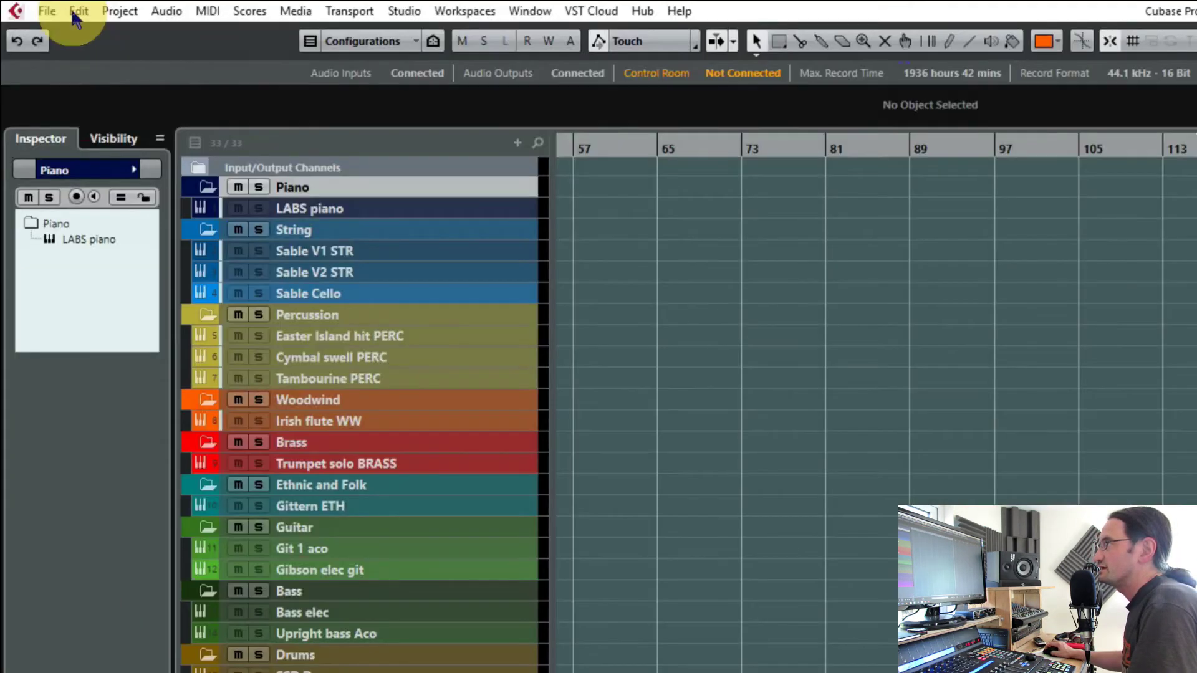
# Step: Open the Key Commands window and show its macro section
pyautogui.click(47, 12)
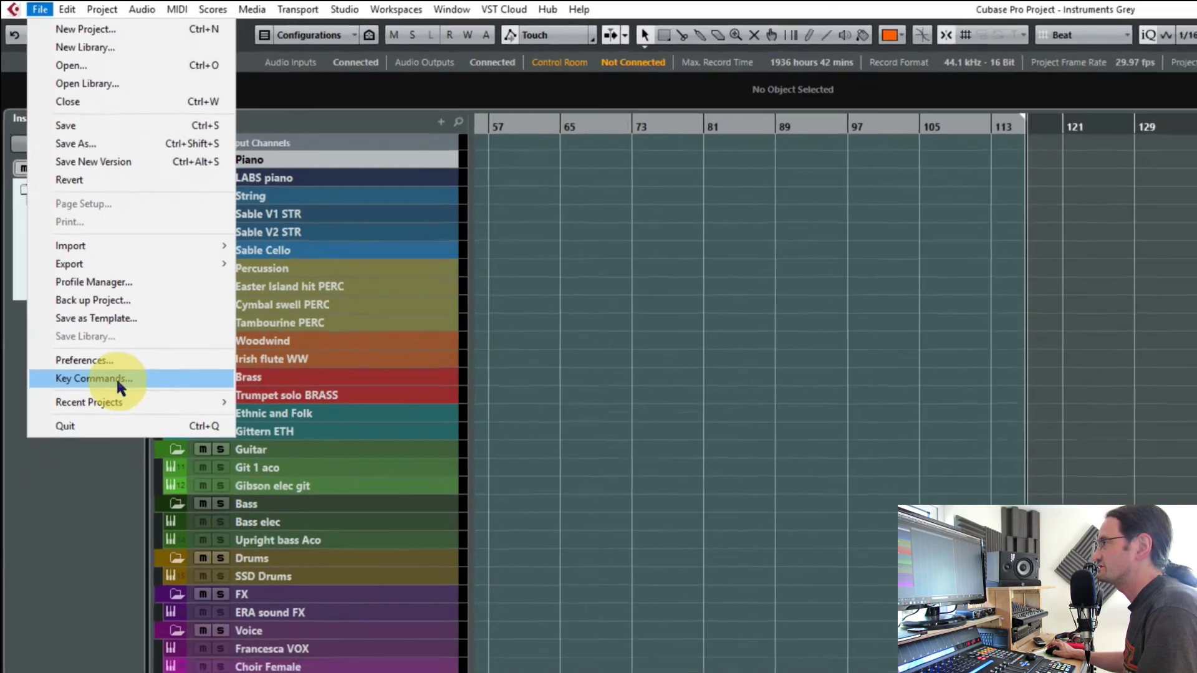
pyautogui.click(144, 444)
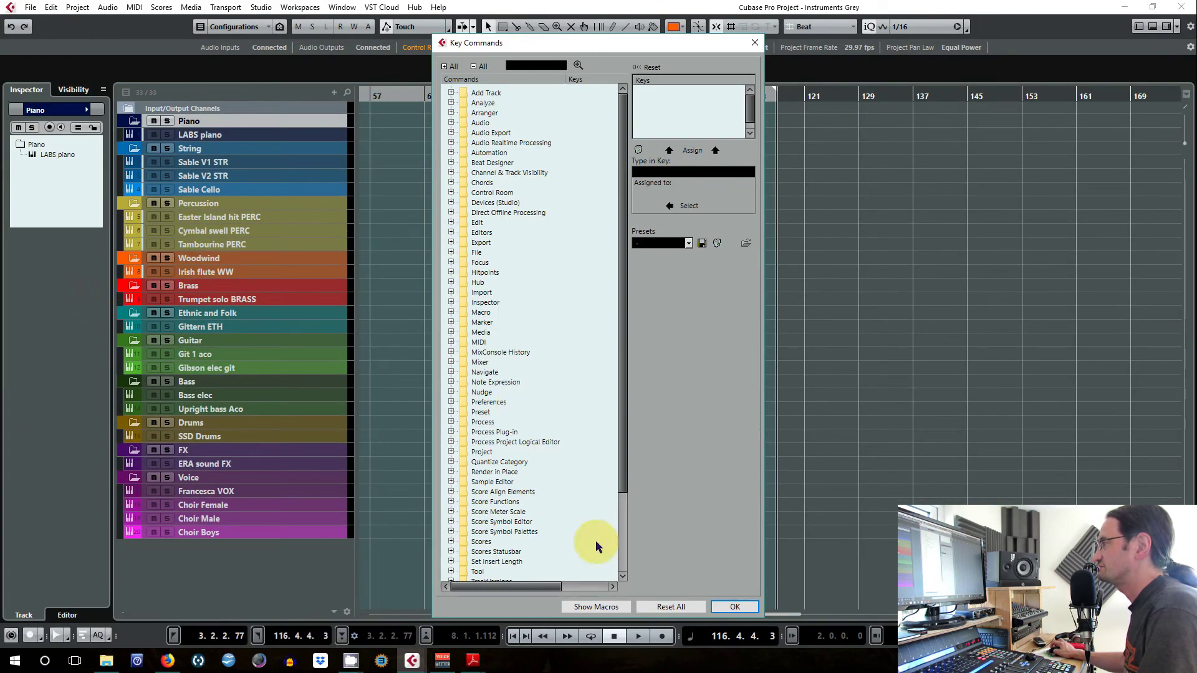
pyautogui.click(598, 606)
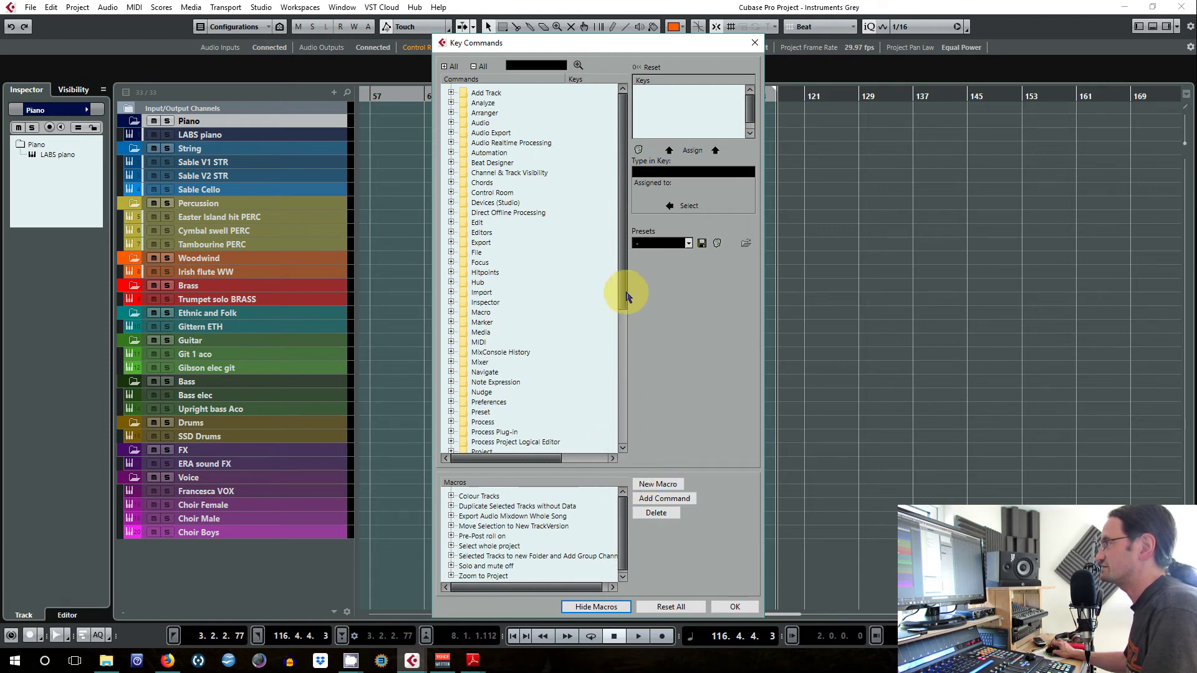
# Step: Expand the Process Project Logical Editor command category to show all the Colour presets
pyautogui.click(451, 242)
pyautogui.click(452, 244)
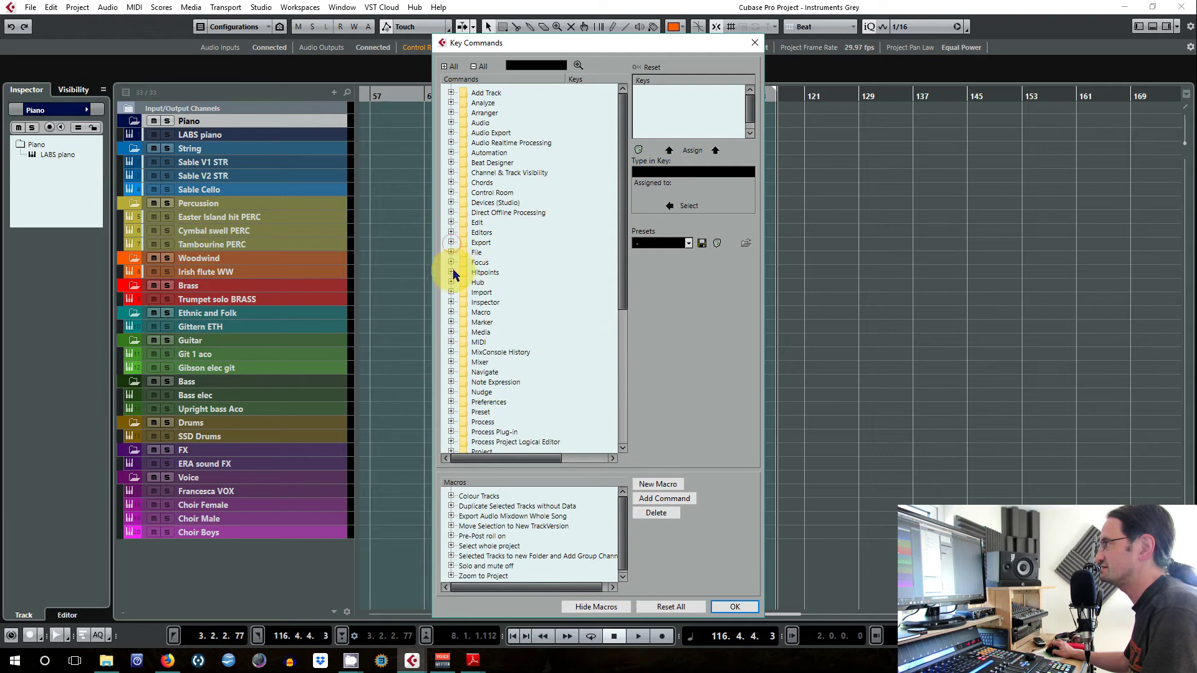
pyautogui.click(451, 272)
pyautogui.click(451, 273)
pyautogui.moveTo(620, 307); pyautogui.dragTo(621, 354)
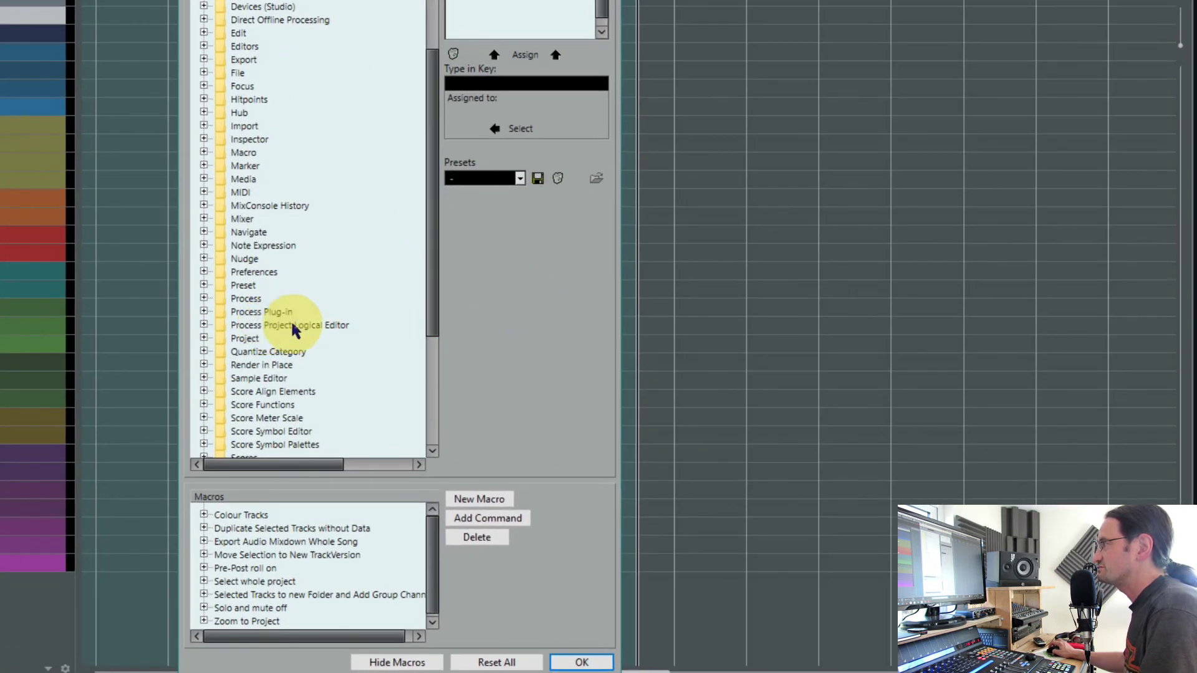
pyautogui.click(204, 324)
pyautogui.moveTo(428, 193); pyautogui.dragTo(422, 305)
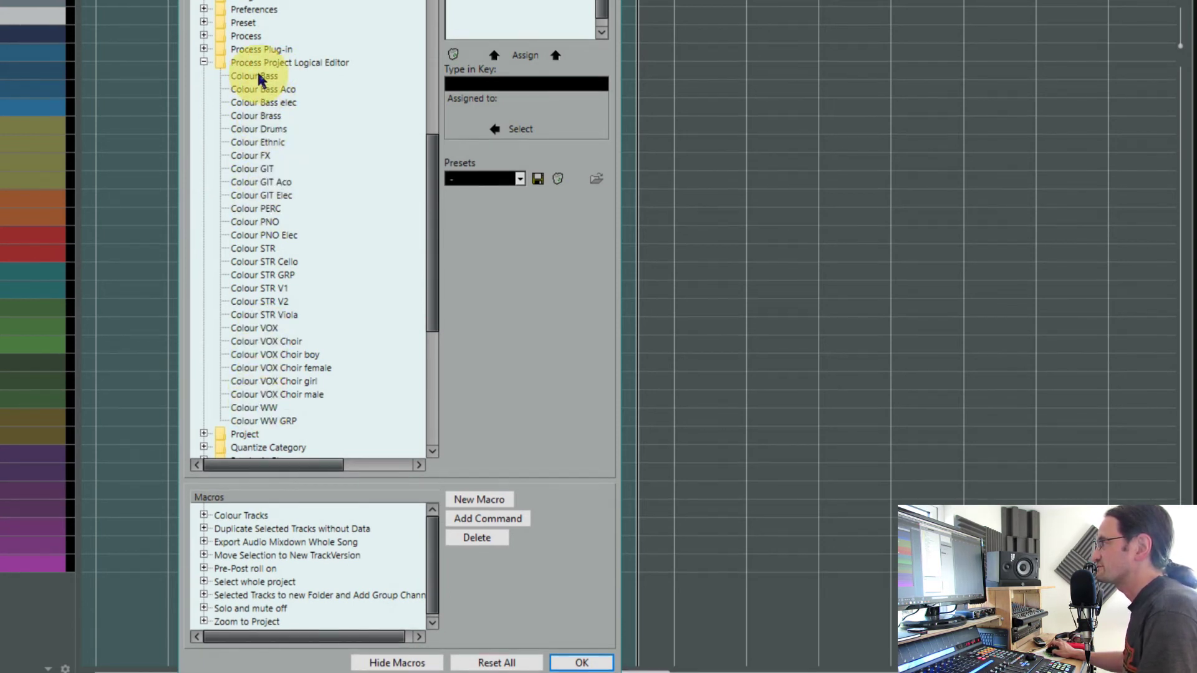
# Step: Create a new macro named Colour
pyautogui.click(487, 503)
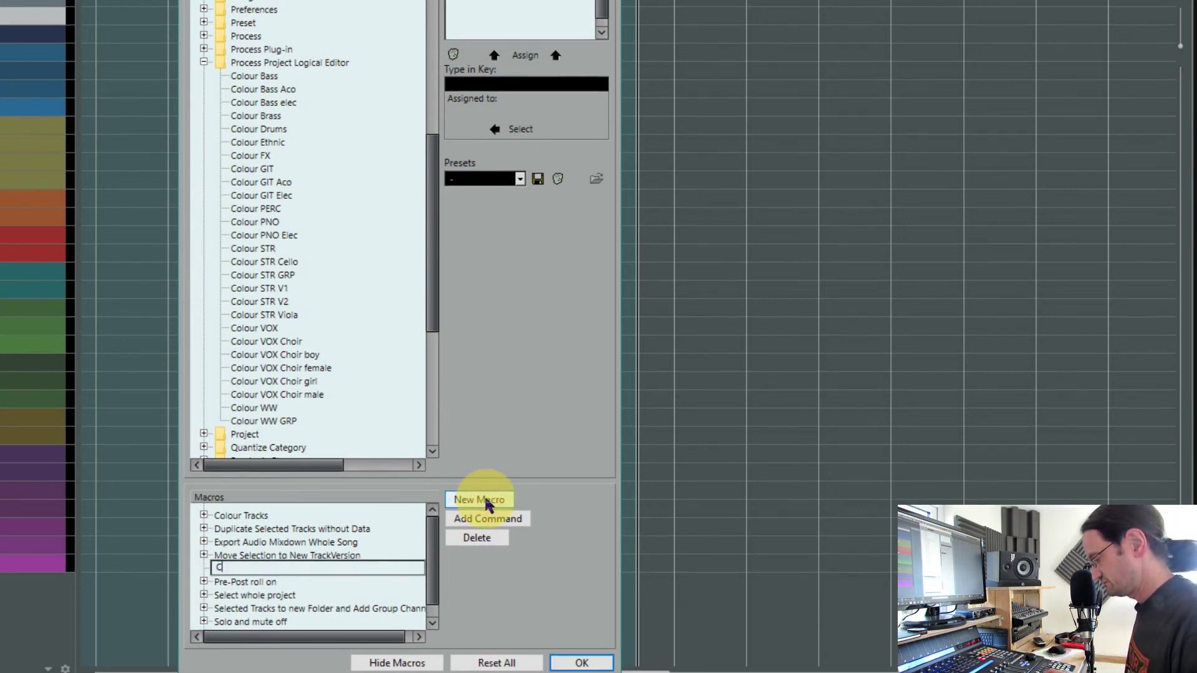
pyautogui.write('Colour')
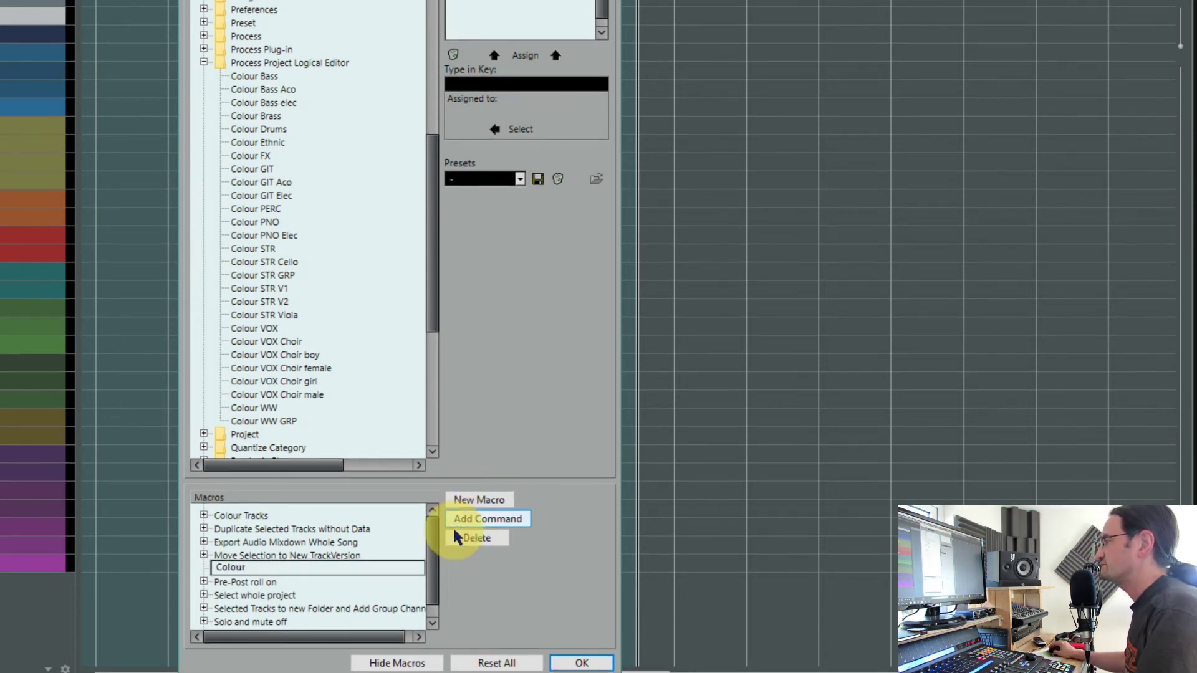
pyautogui.press('Return')
# Step: Add the Colour Bass, Colour Bass Aco and Colour Bass elec preset commands to the Colour macro
pyautogui.click(270, 77)
pyautogui.click(480, 520)
pyautogui.click(291, 89)
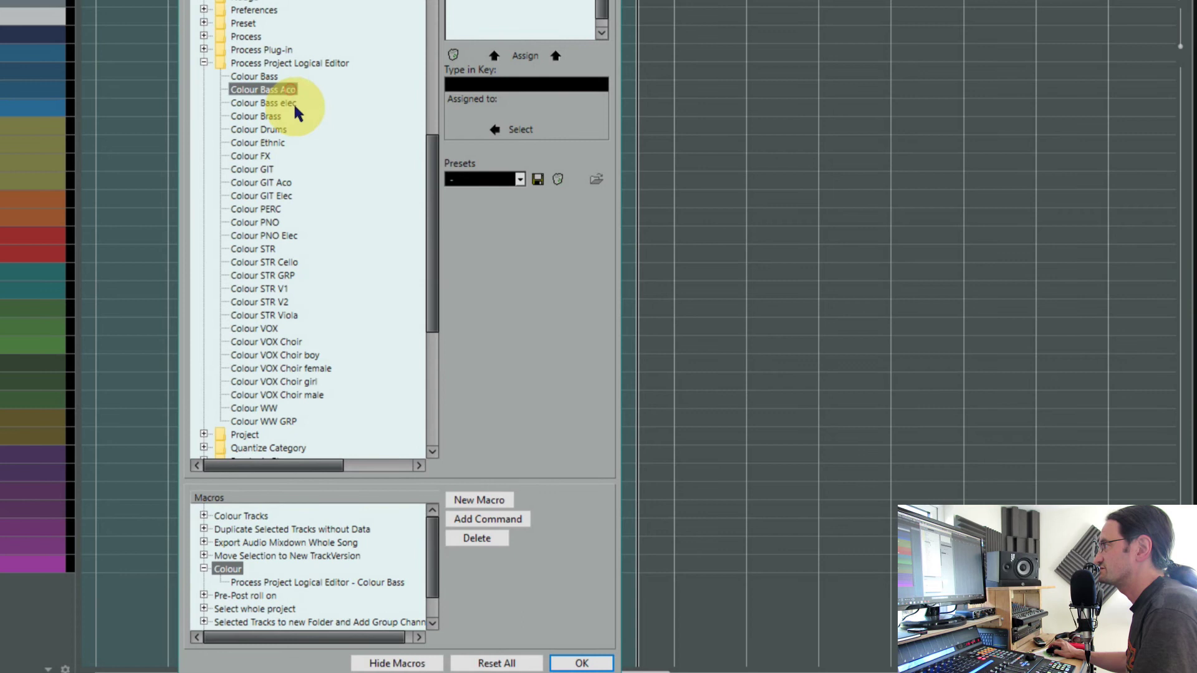
pyautogui.click(468, 524)
pyautogui.click(263, 103)
pyautogui.click(477, 519)
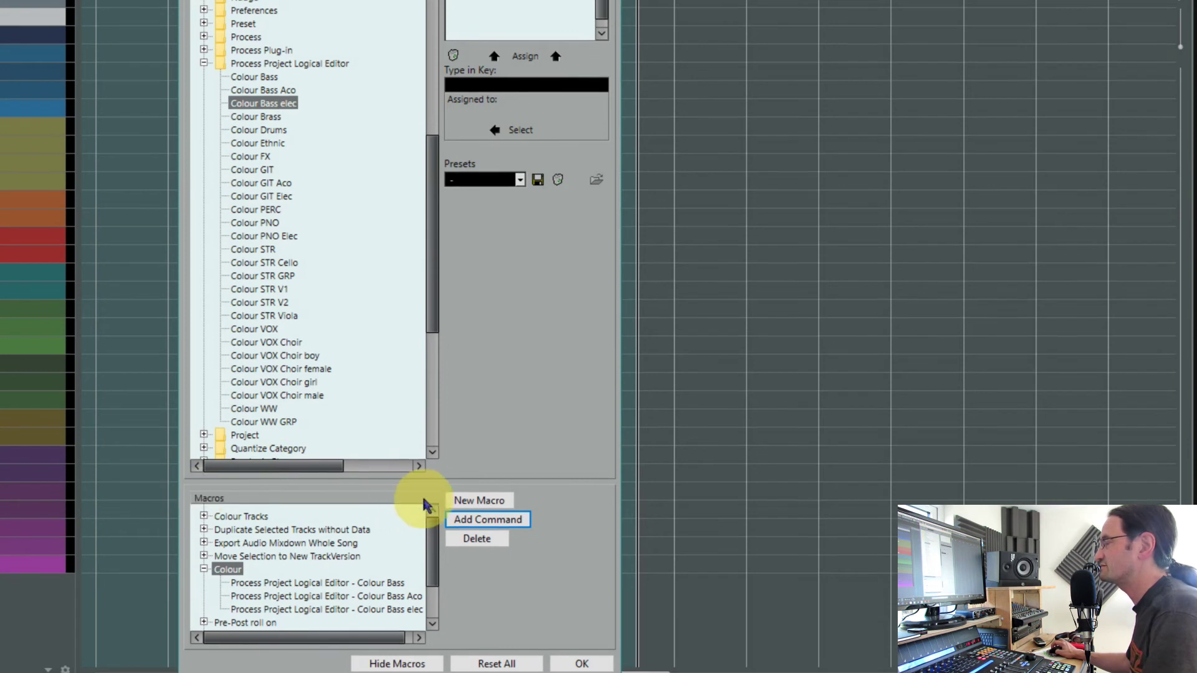
# Step: Expand the existing Colour Tracks macro to review its commands and confirm the Key Commands window
pyautogui.click(204, 516)
pyautogui.moveTo(433, 535)
pyautogui.mouseDown()
pyautogui.moveTo(432, 592)
pyautogui.moveTo(423, 522)
pyautogui.mouseUp()
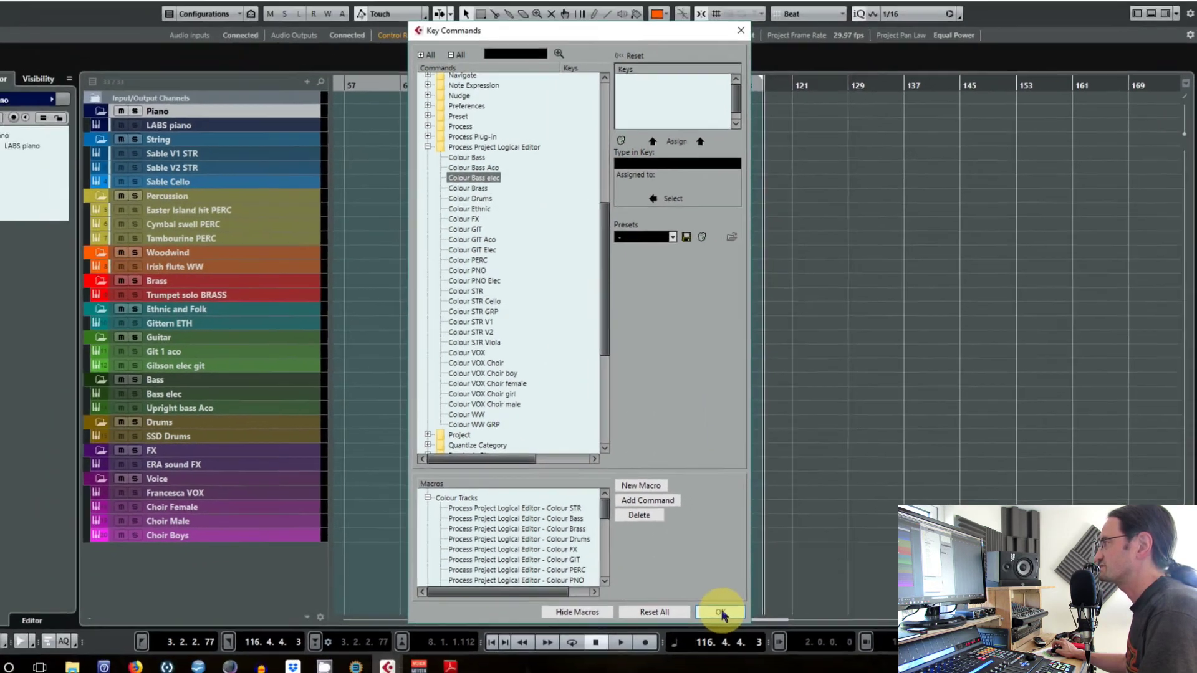
pyautogui.click(582, 664)
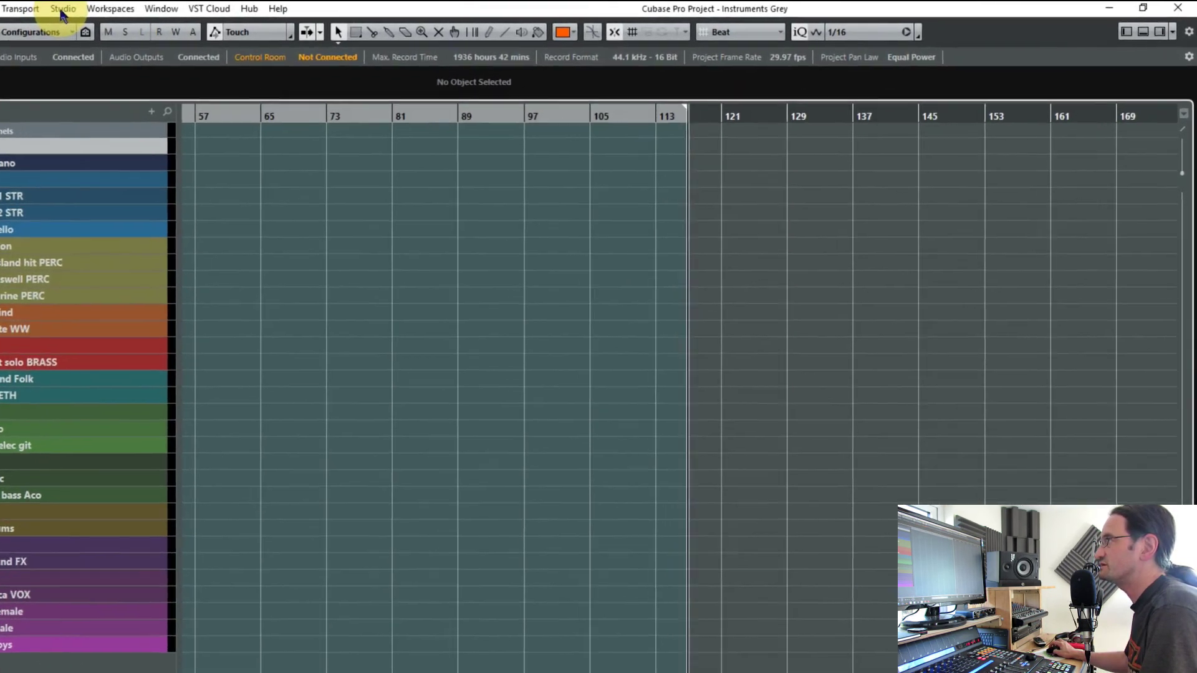
# Step: In Studio Setup, assign the Mackie Control F4 button to the Macro category's Colour Tracks command and confirm
pyautogui.click(62, 10)
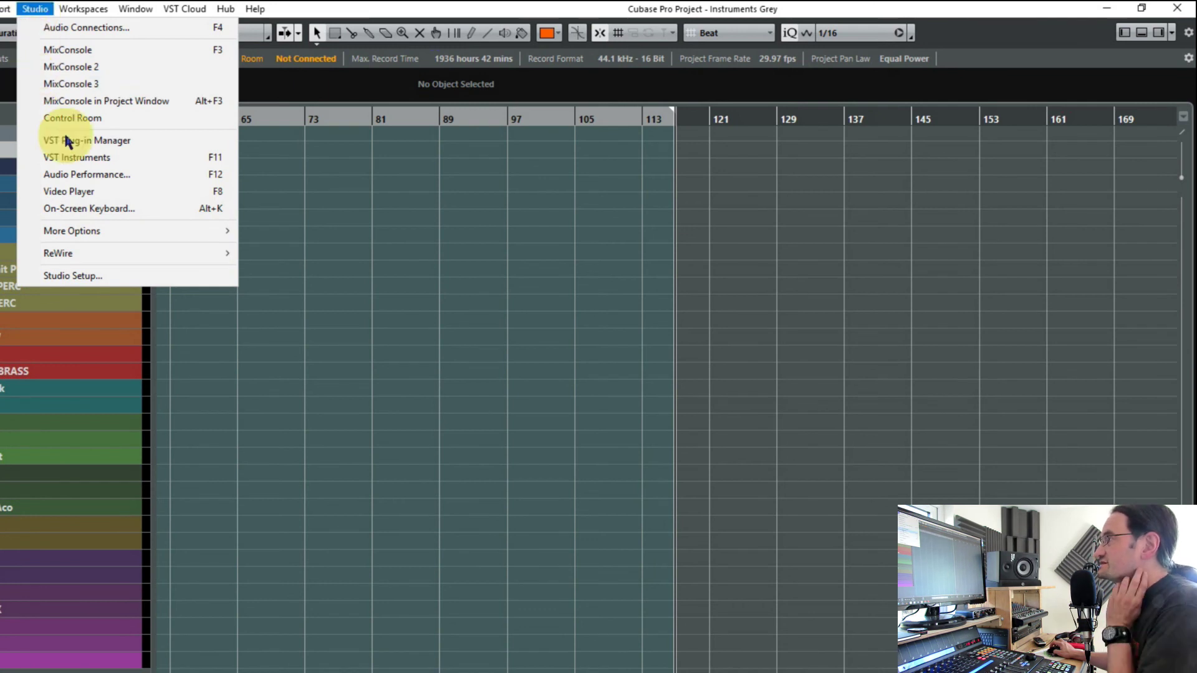
pyautogui.click(80, 278)
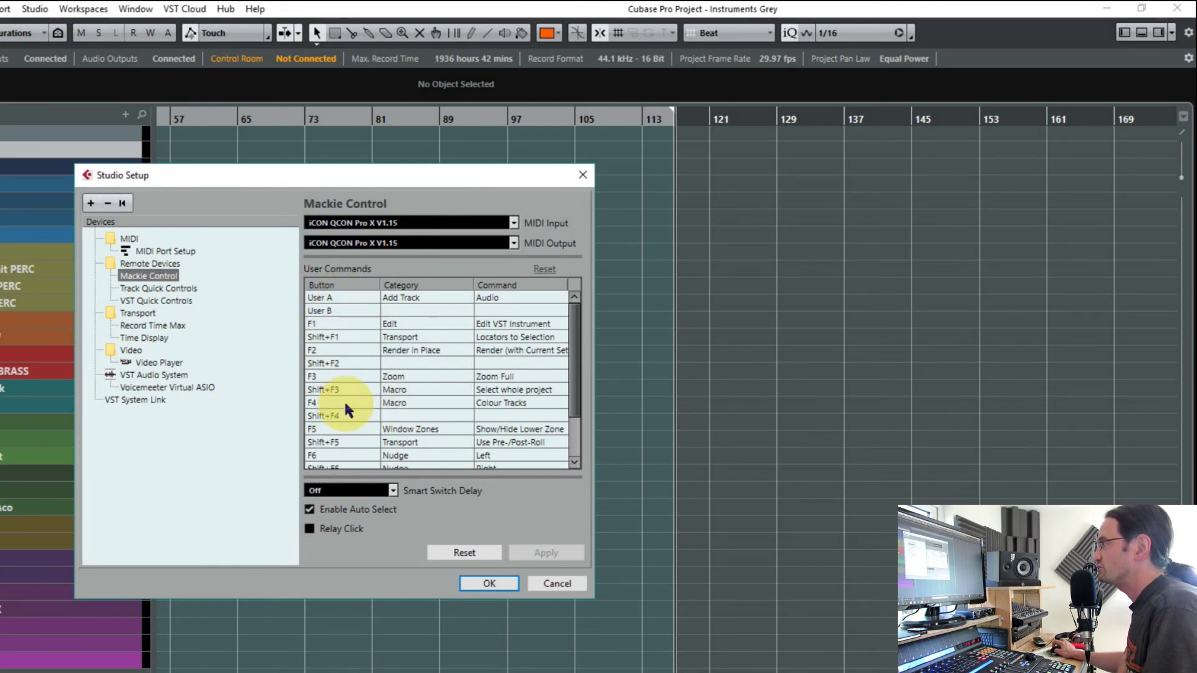
pyautogui.click(399, 401)
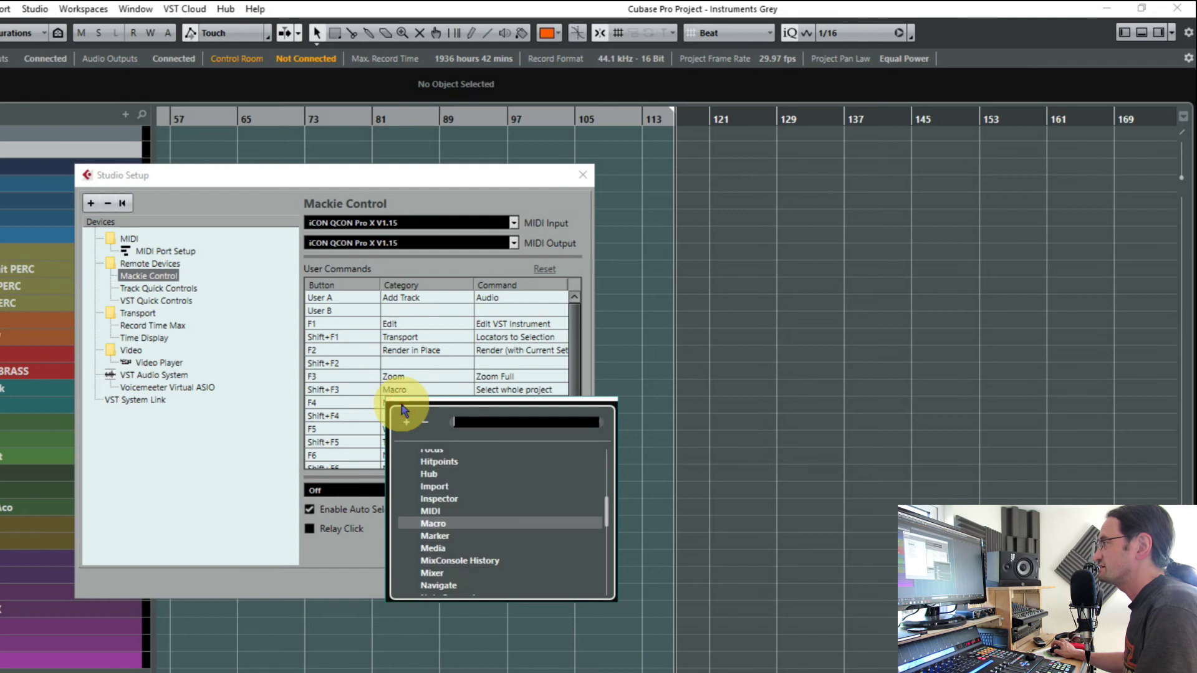
pyautogui.click(431, 525)
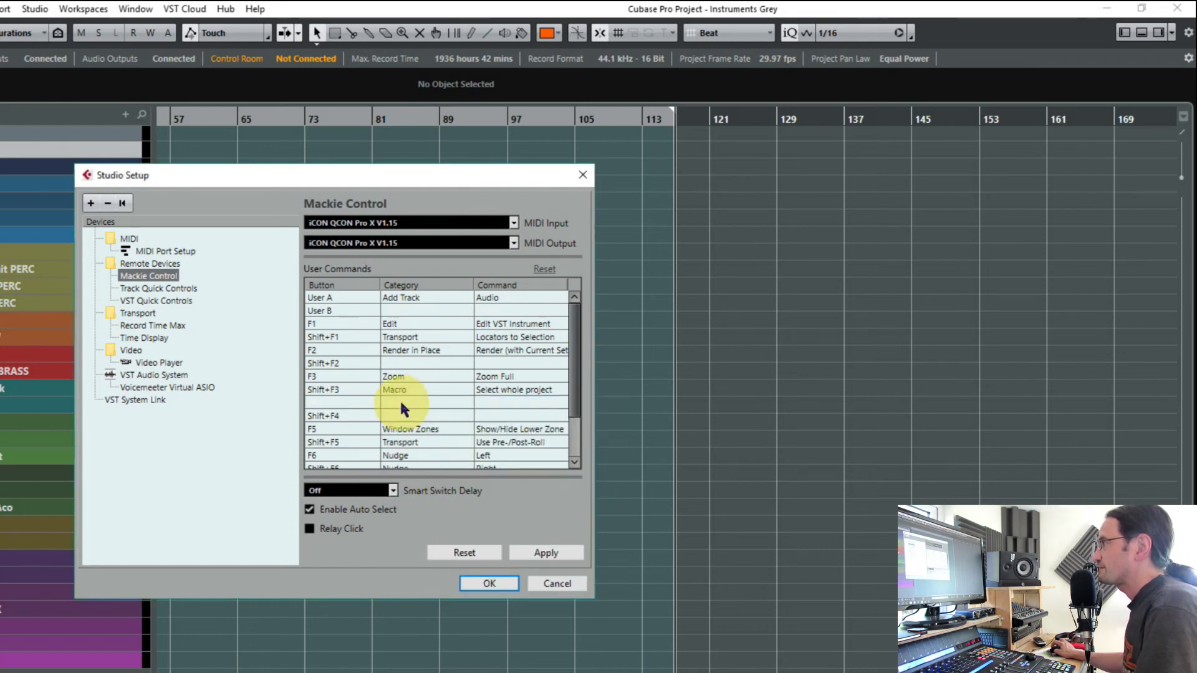
pyautogui.click(485, 405)
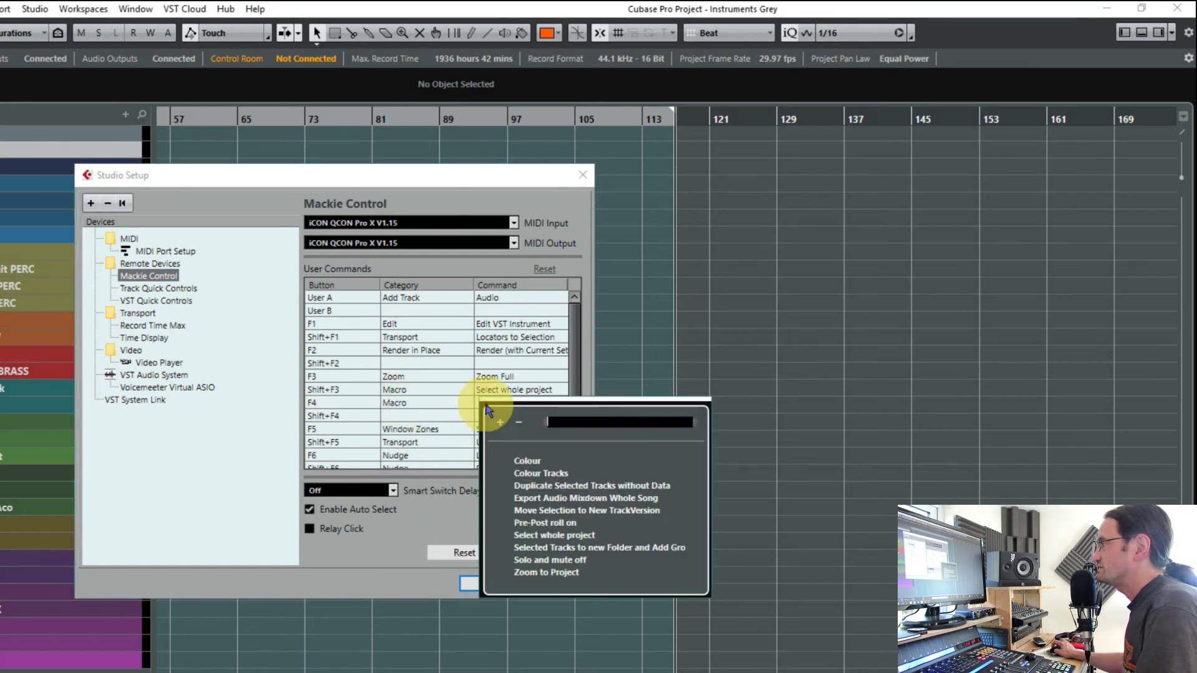
pyautogui.click(531, 475)
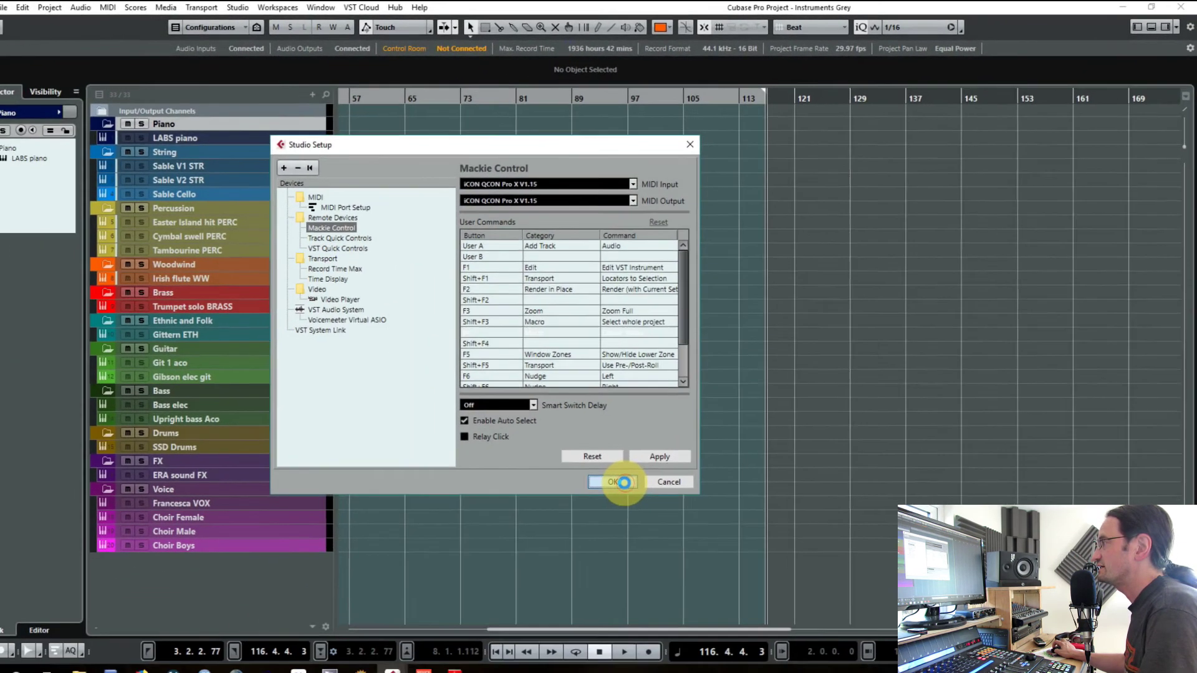
pyautogui.click(502, 582)
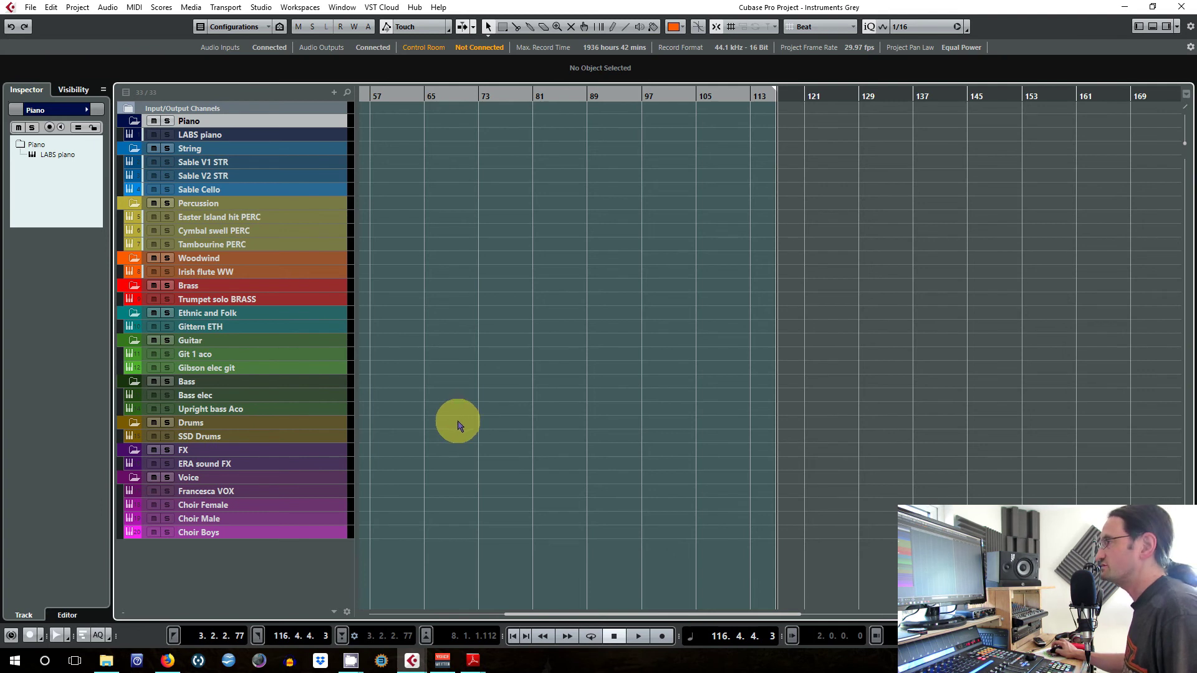
# Step: Select all tracks from Piano to Choir Boys and reset them to the default grey colour
pyautogui.keyDown('shift'); pyautogui.click(336, 535); pyautogui.keyUp('shift')
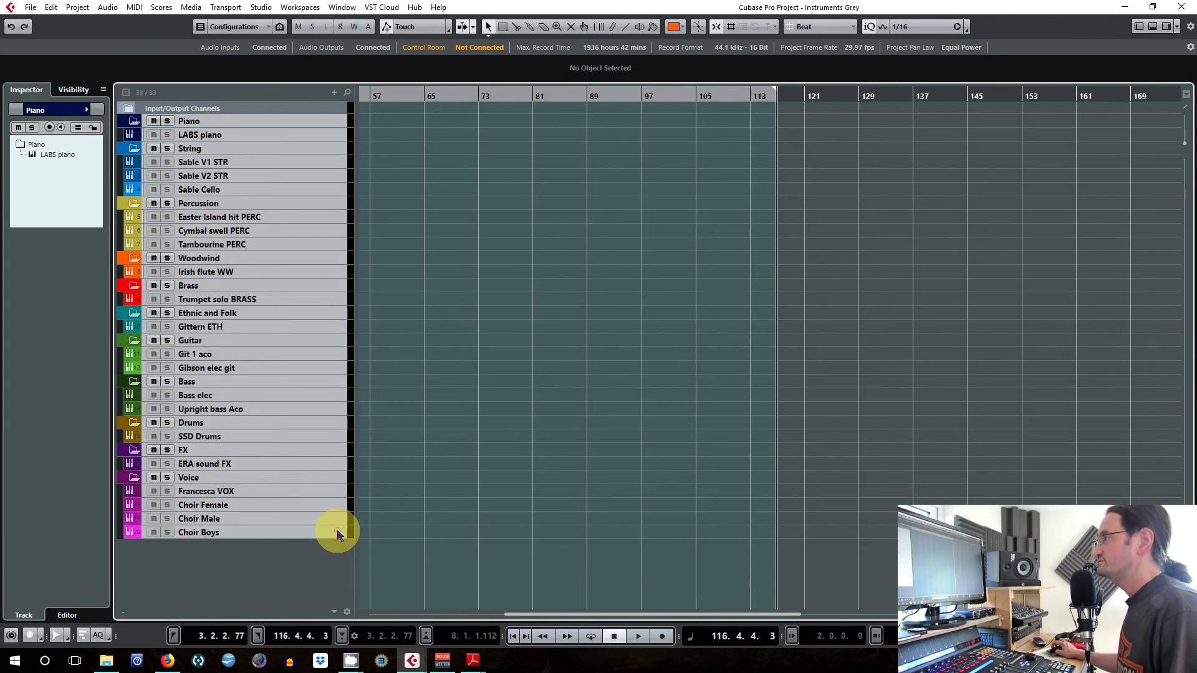
pyautogui.click(684, 32)
pyautogui.click(688, 14)
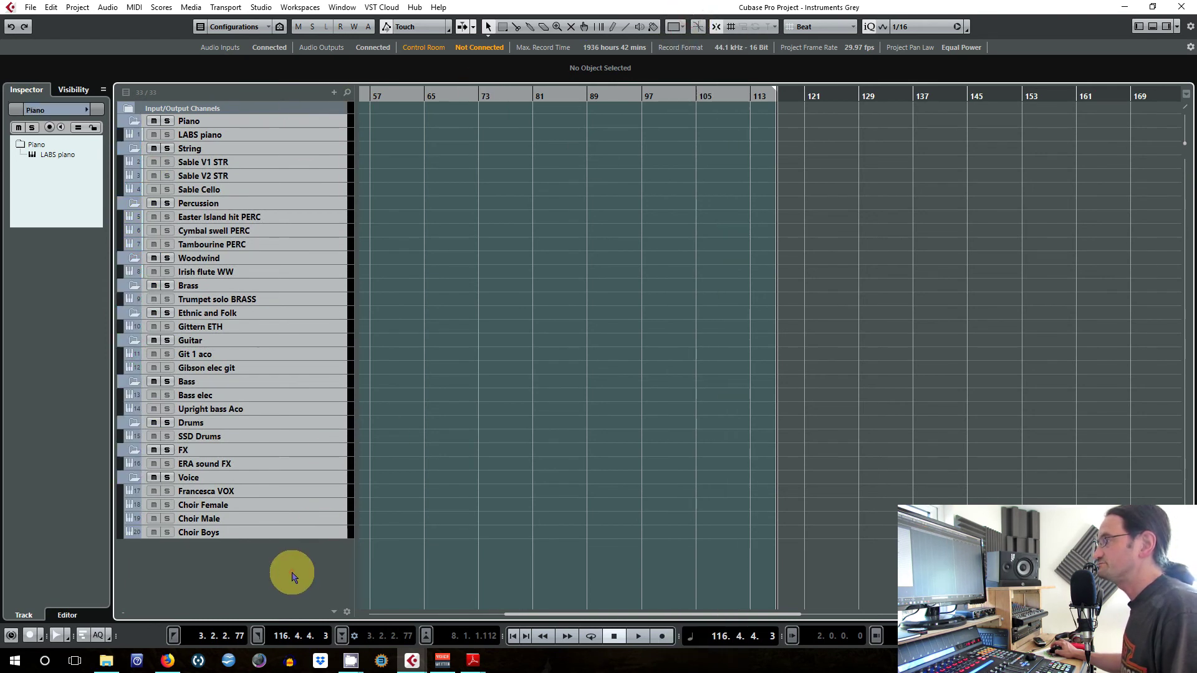
# Step: Select only the Choir Female track and run the Colour Tracks macro to recolour the whole project
pyautogui.click(331, 507)
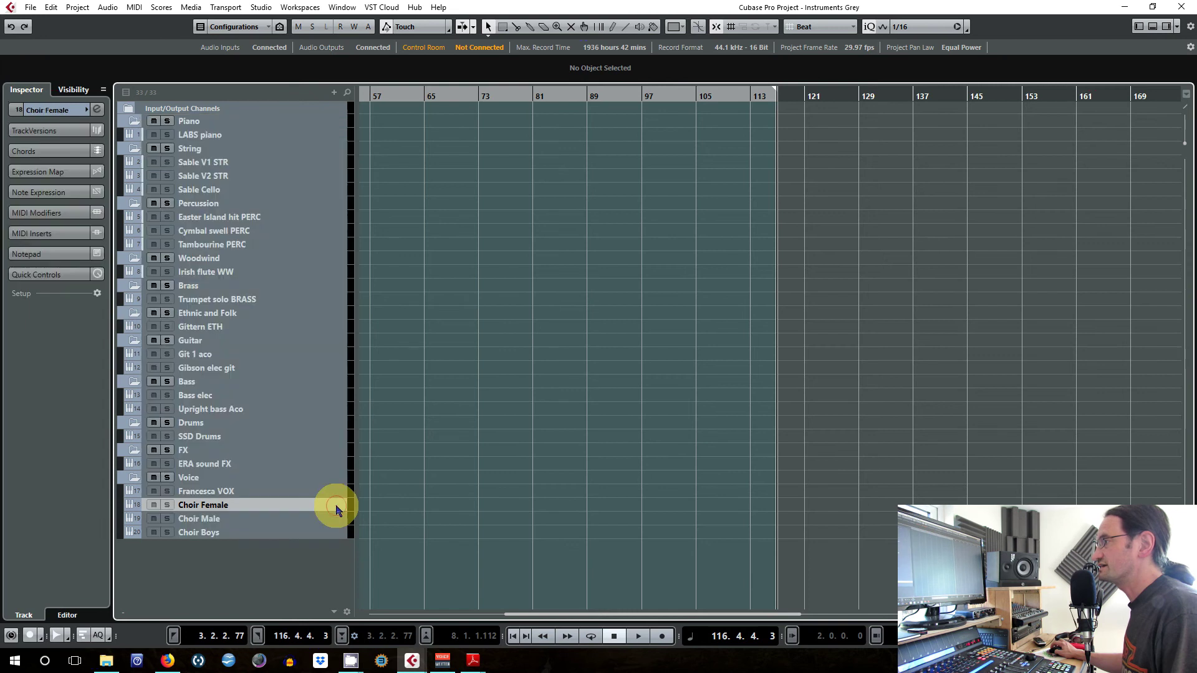
pyautogui.click(32, 8)
pyautogui.moveTo(50, 8)
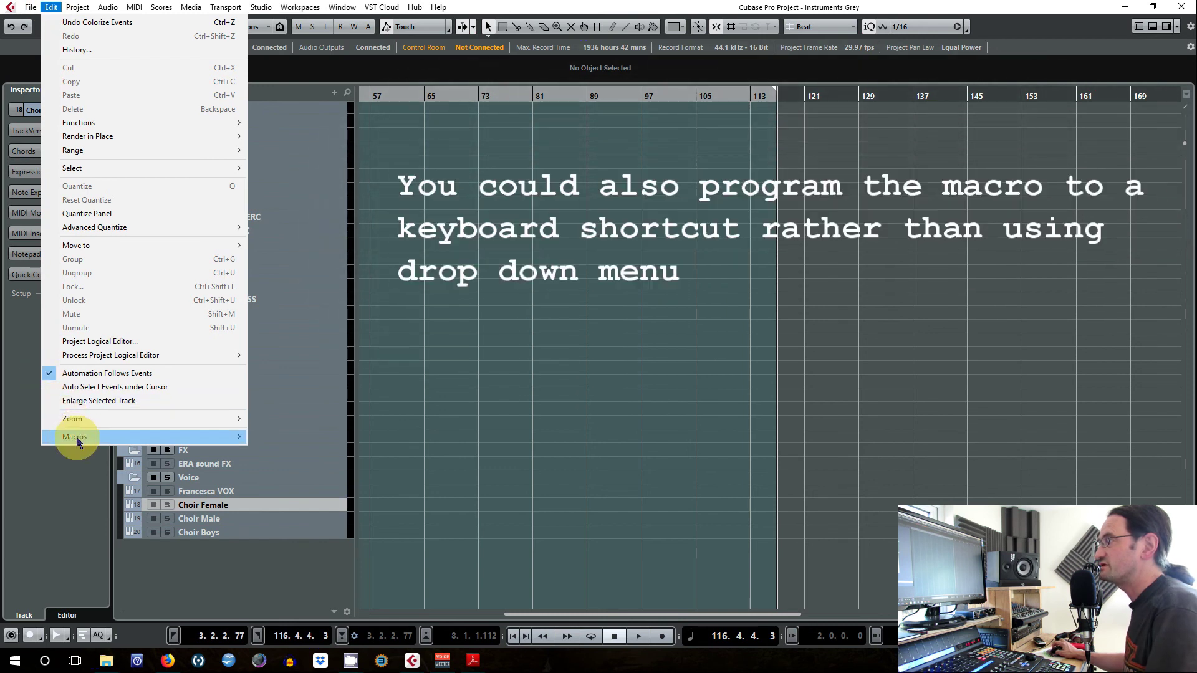
pyautogui.moveTo(81, 436)
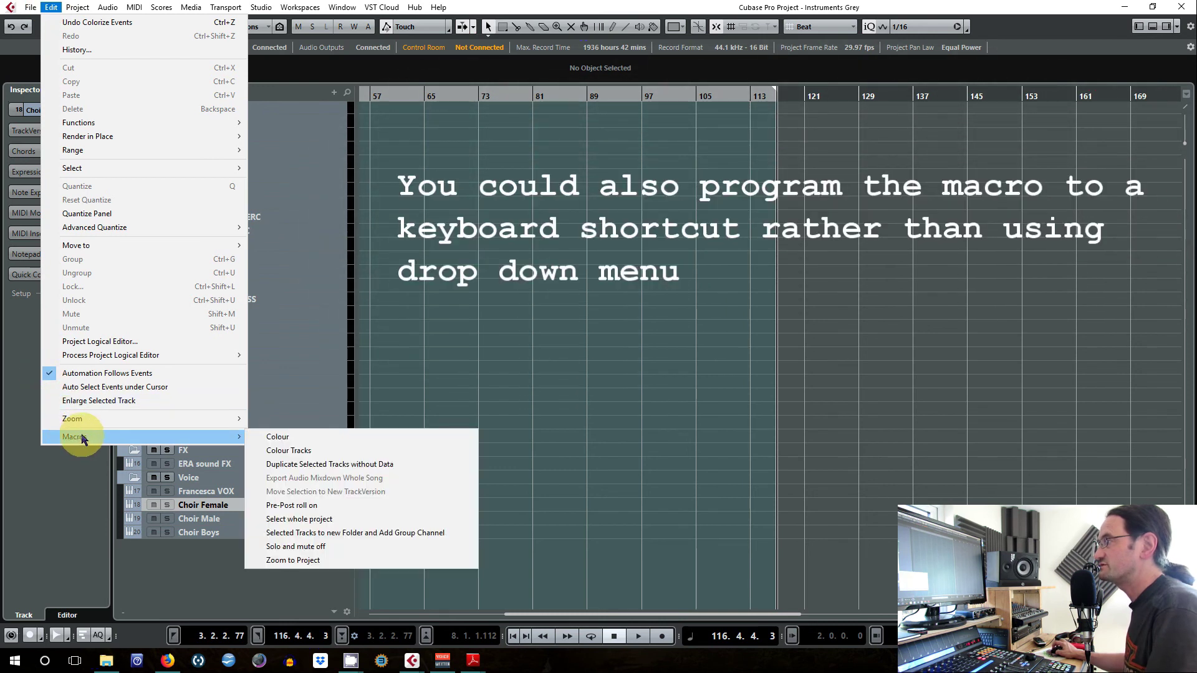
pyautogui.click(303, 452)
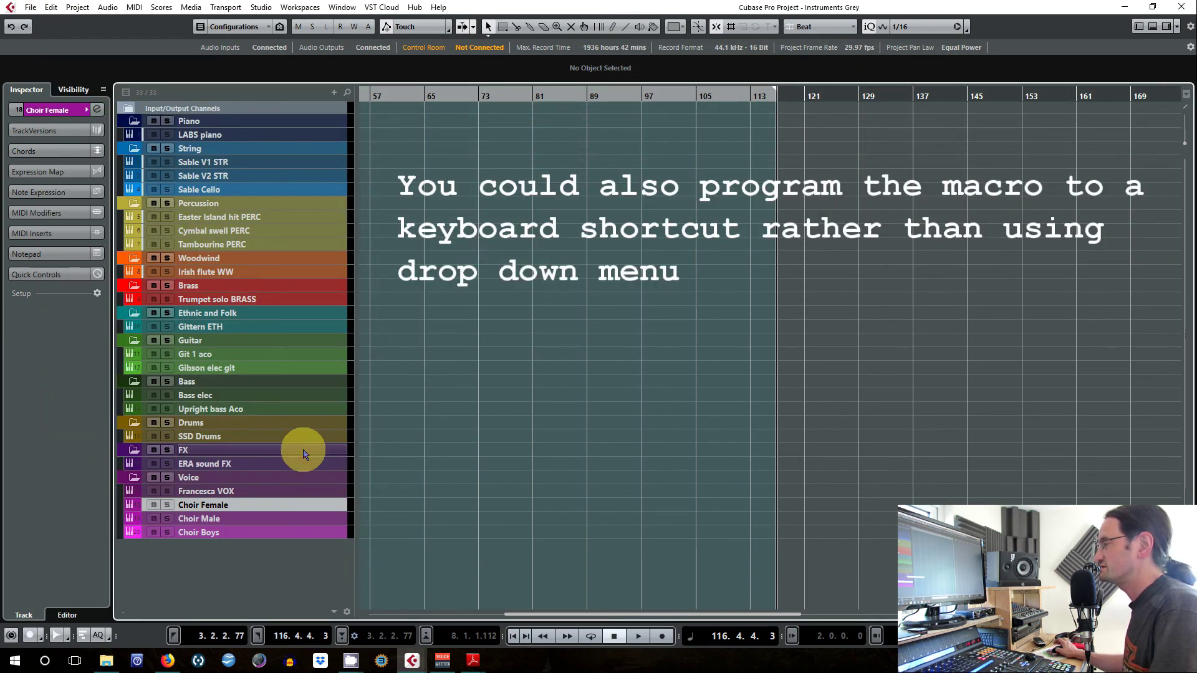